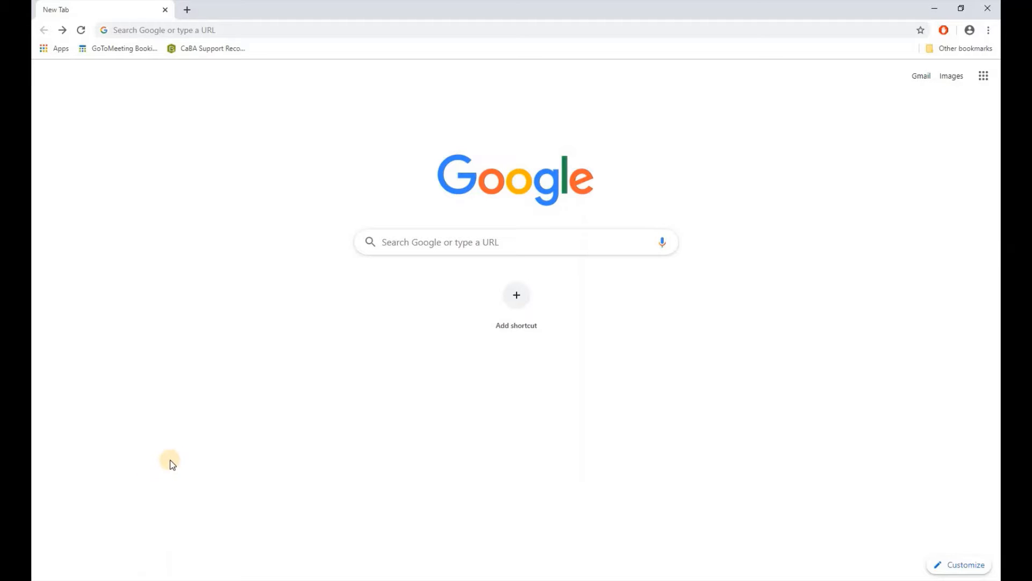
# Step: Search the web for "defra survey data download" and open the Defra Survey Data Download page
pyautogui.click(418, 241)
pyautogui.write('defra survey data download')
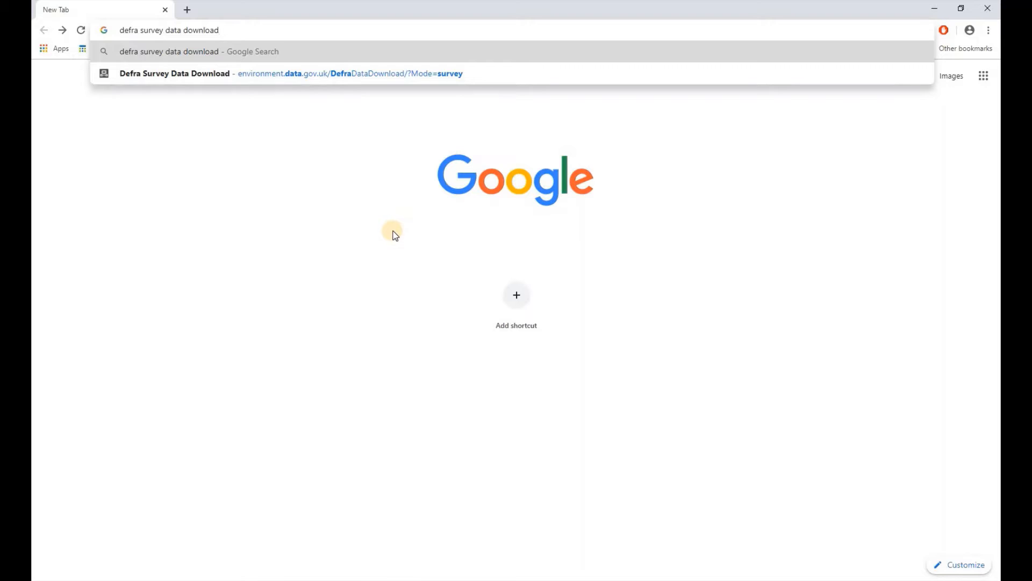
pyautogui.press('Return')
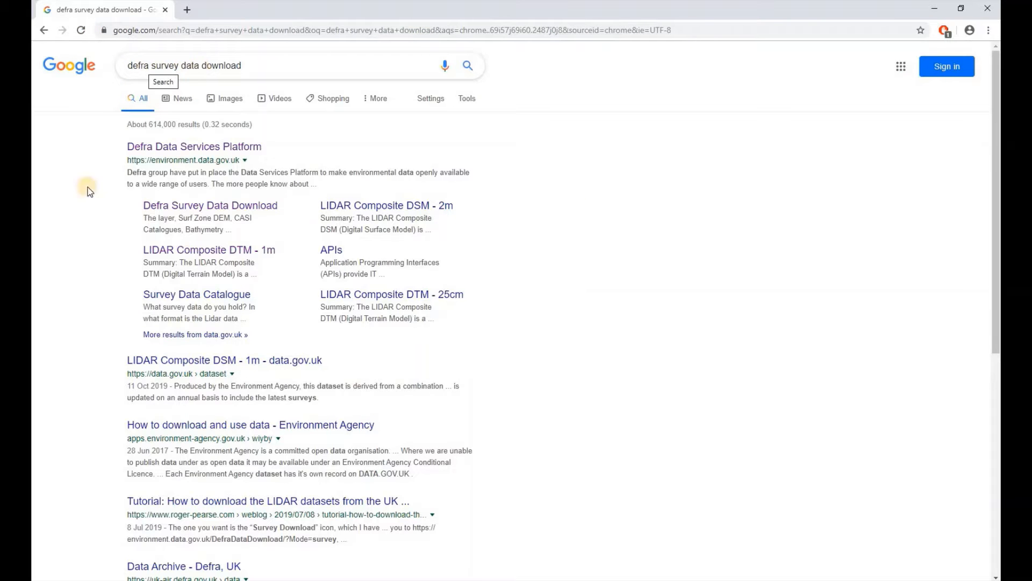
pyautogui.click(150, 205)
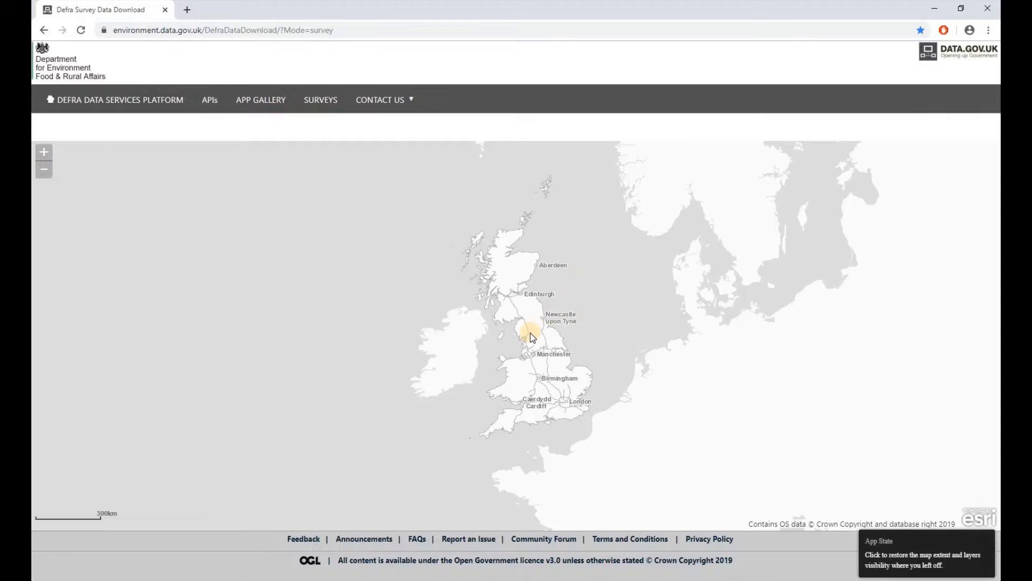
# Step: Draw a four-sided download area around Hartsop, inside grid tile NY41SW in the Lake District
pyautogui.scroll(4, 526, 323)
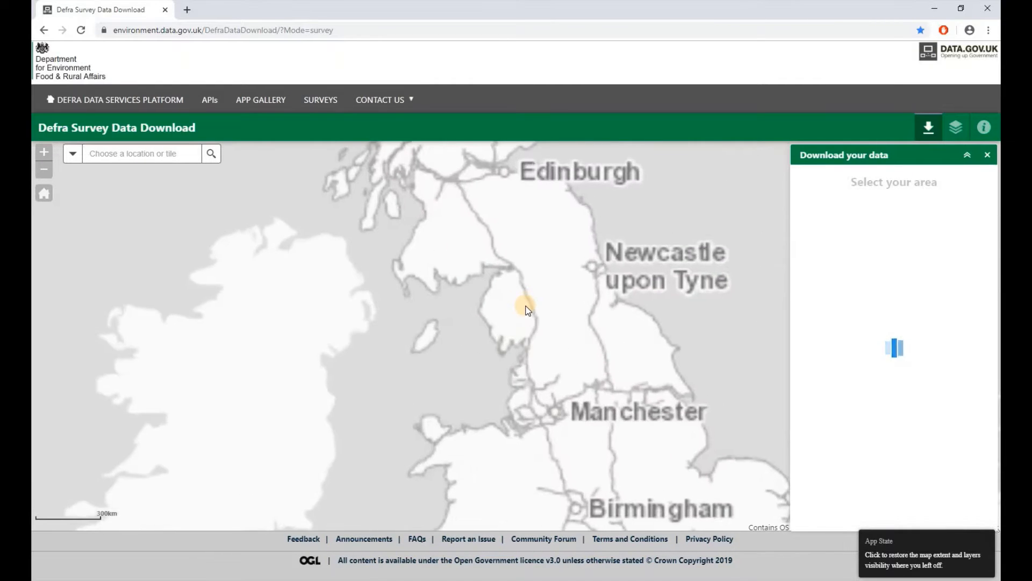
pyautogui.scroll(3, 515, 283)
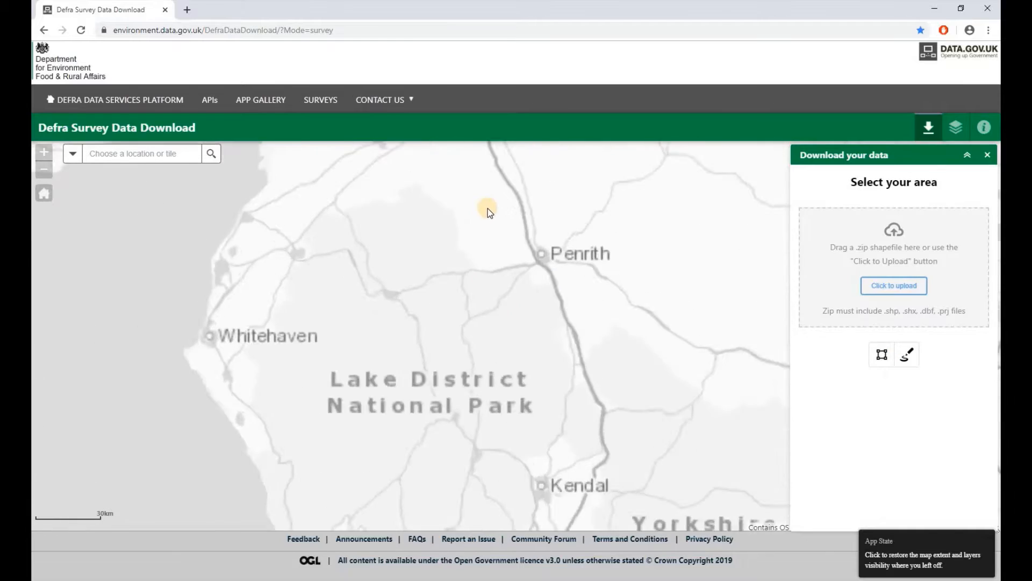
pyautogui.moveTo(507, 346); pyautogui.dragTo(522, 423)
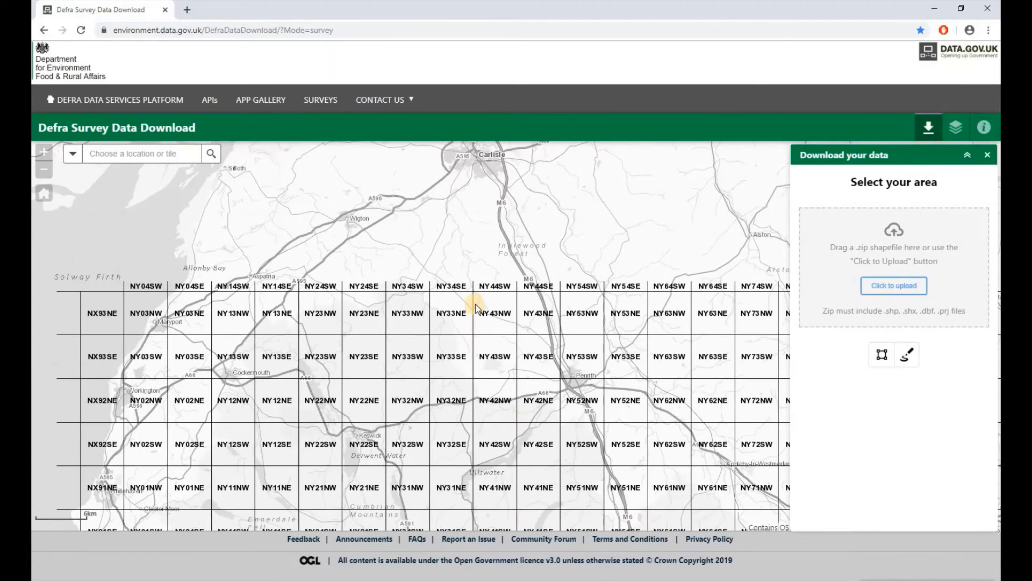
pyautogui.scroll(1, 498, 487)
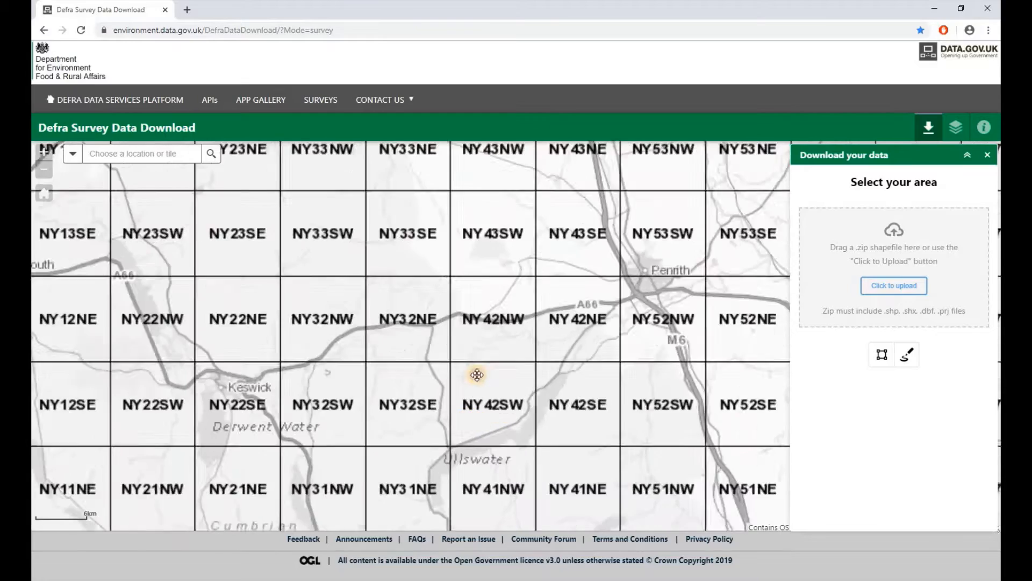
pyautogui.moveTo(477, 390); pyautogui.dragTo(492, 181)
pyautogui.scroll(3, 448, 347)
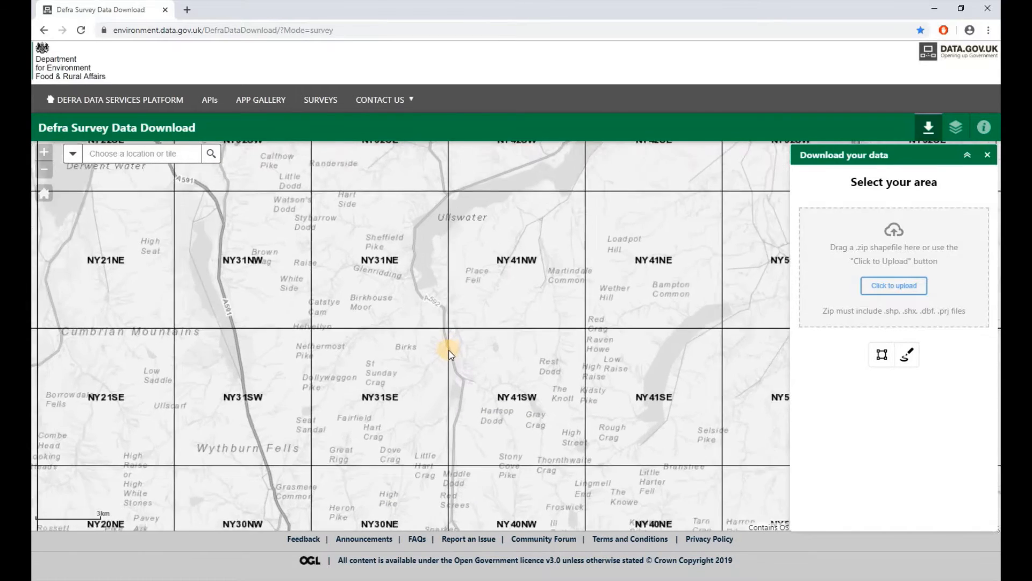
pyautogui.moveTo(488, 270); pyautogui.dragTo(471, 317)
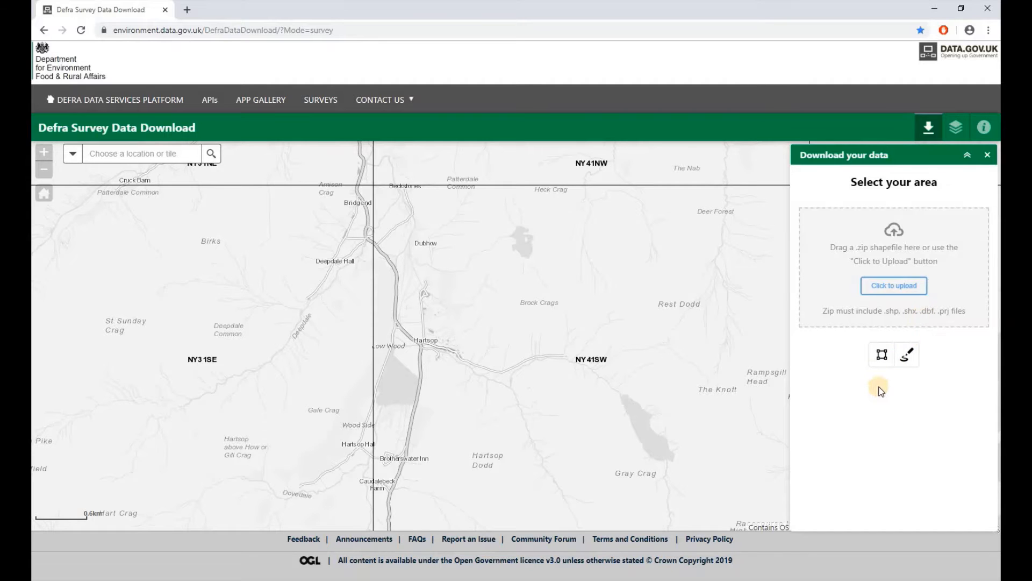
pyautogui.click(883, 357)
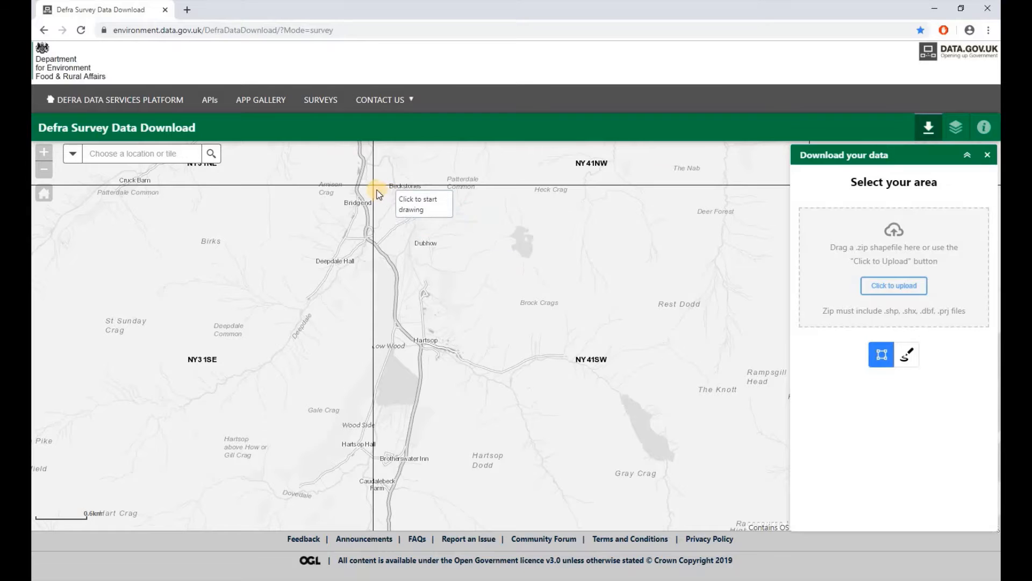
pyautogui.click(379, 189)
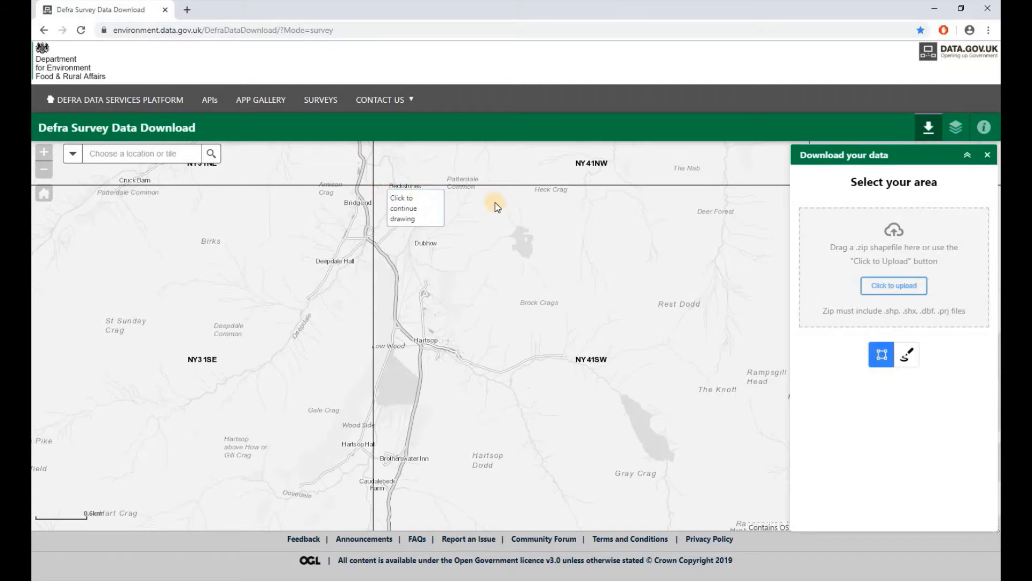
pyautogui.click(670, 189)
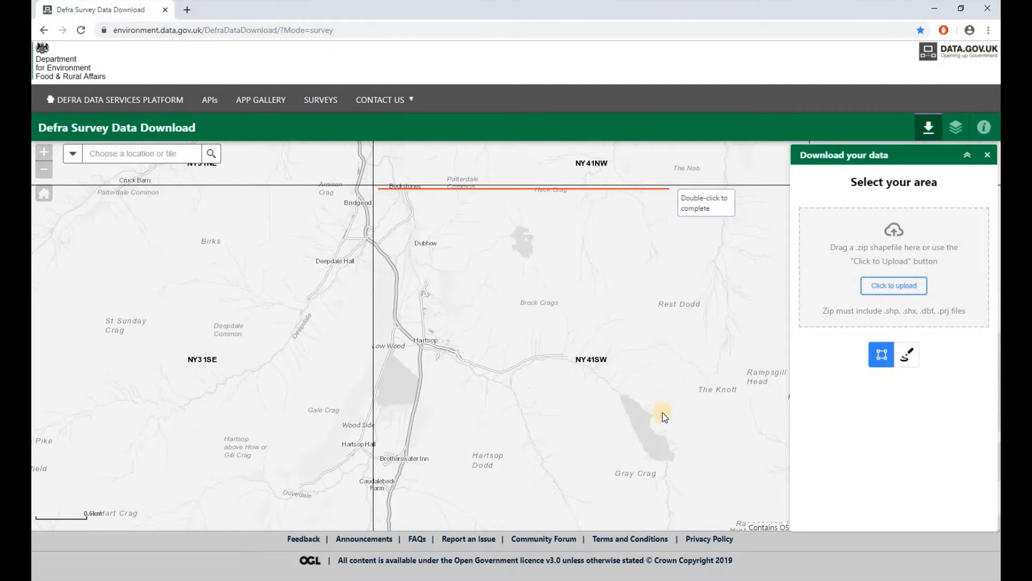
pyautogui.click(676, 500)
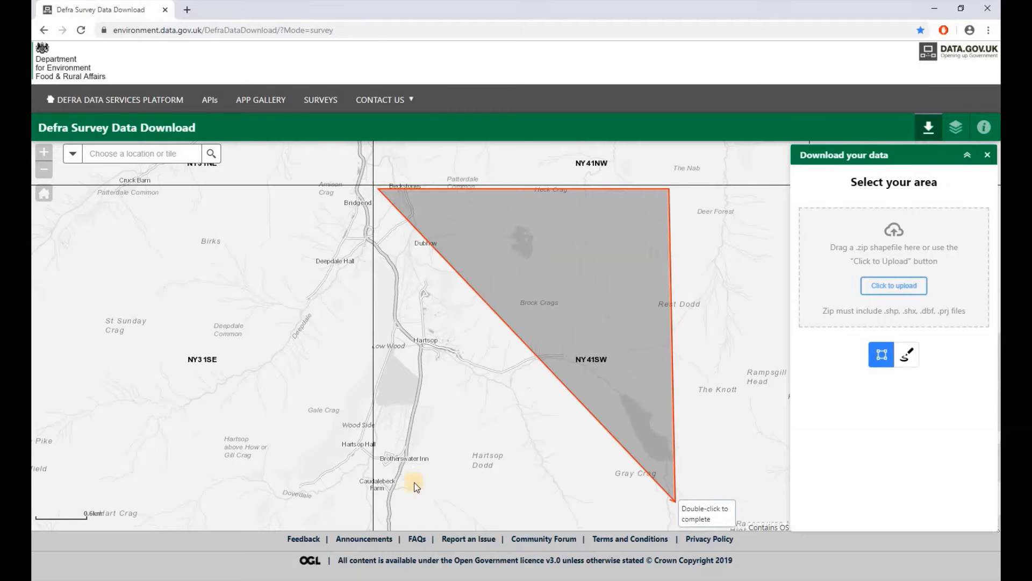
pyautogui.doubleClick(384, 507)
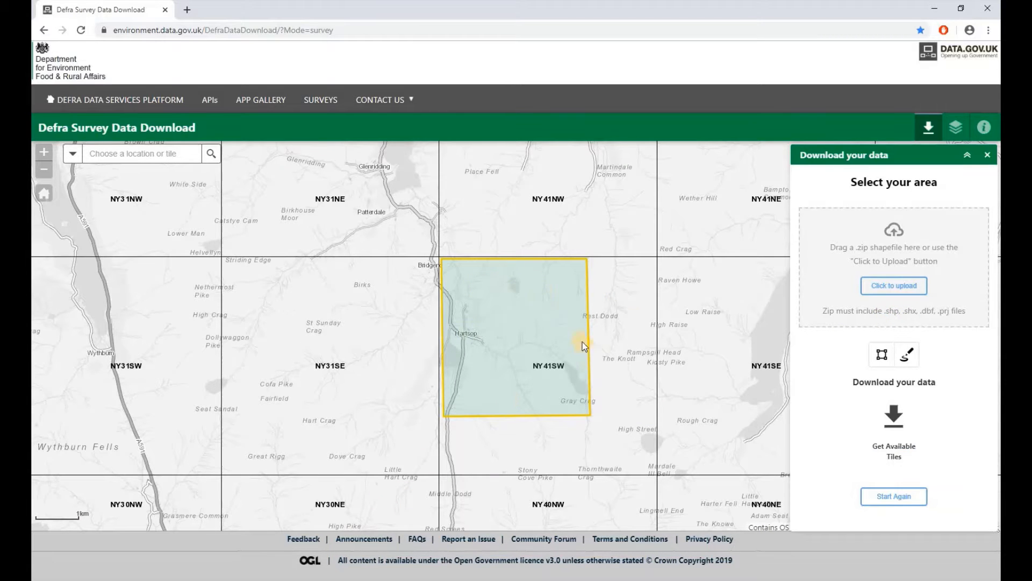
# Step: Get the available tiles for the area and download the NY41sw tile of LIDAR Composite DTM at DTM 1M resolution
pyautogui.click(895, 417)
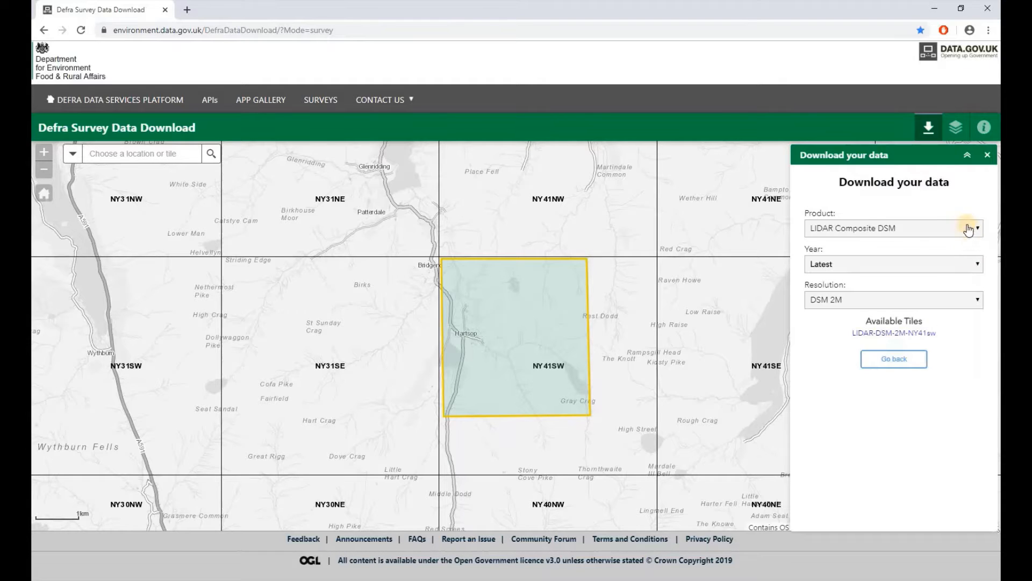
pyautogui.click(920, 227)
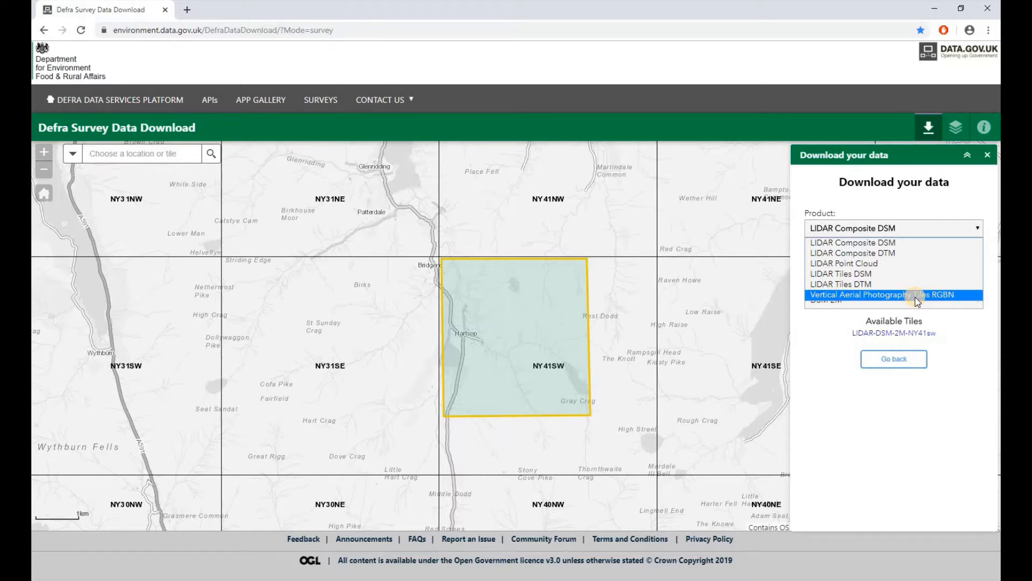
pyautogui.click(871, 255)
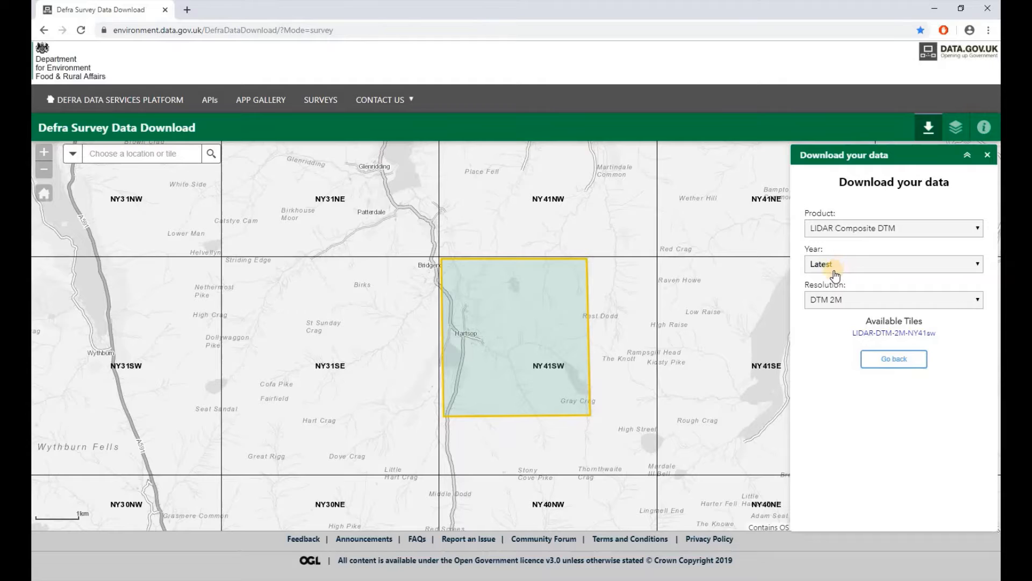
pyautogui.click(840, 305)
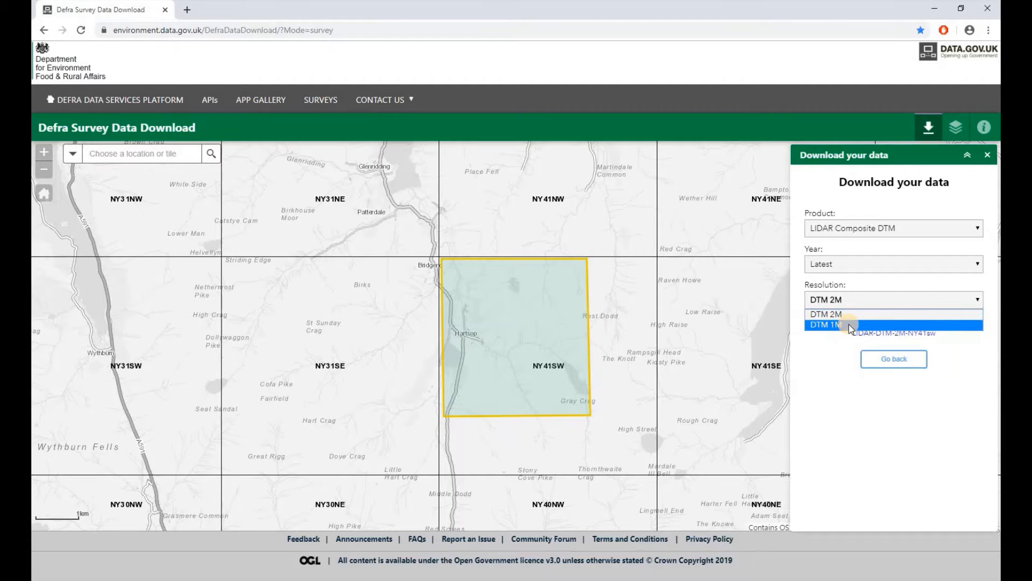
pyautogui.click(849, 325)
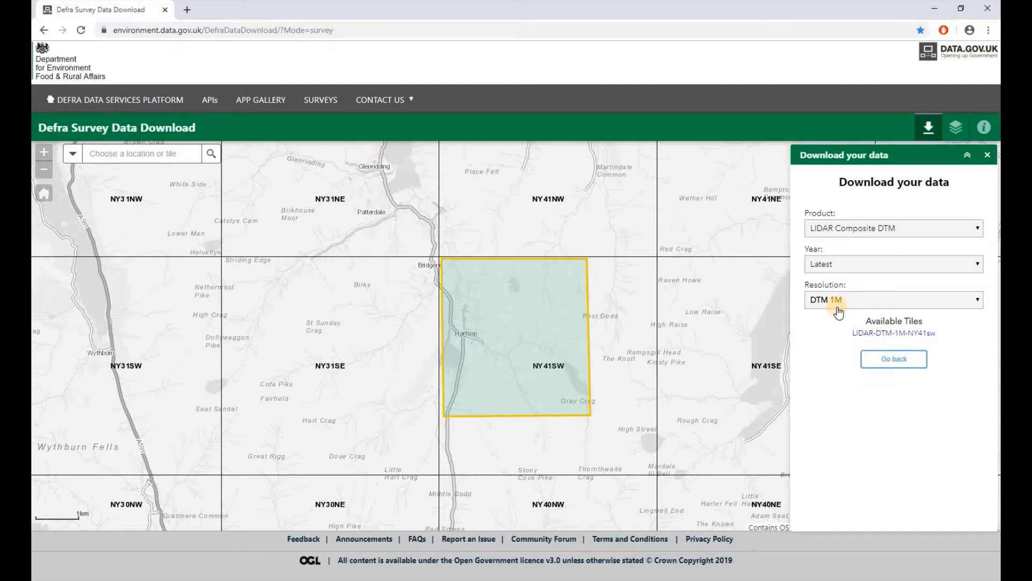
pyautogui.click(907, 335)
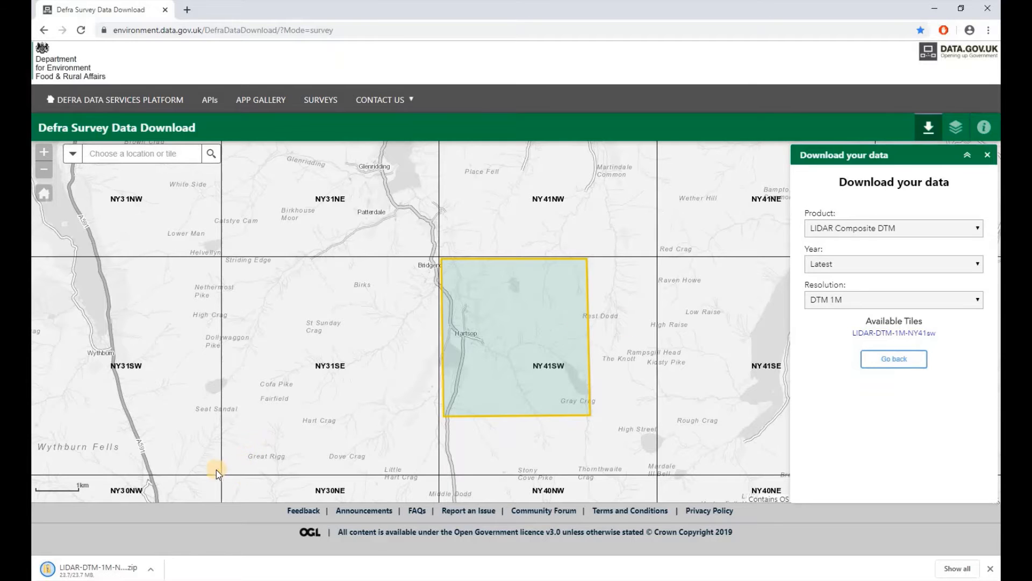
# Step: Extract the downloaded LIDAR-DTM-1M-NY41sw zip into its own folder in Downloads and check the extracted files
pyautogui.click(97, 570)
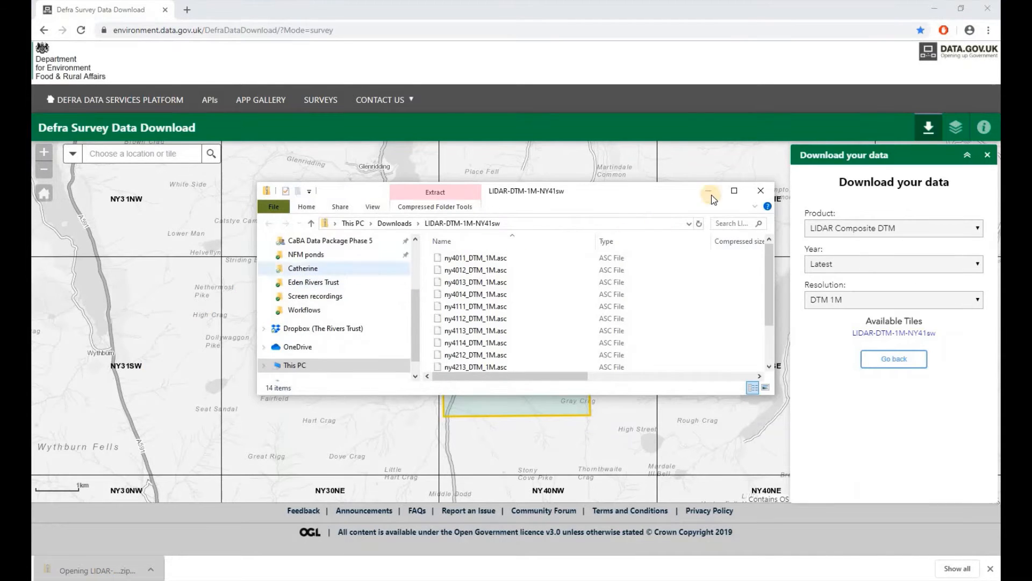
pyautogui.click(734, 191)
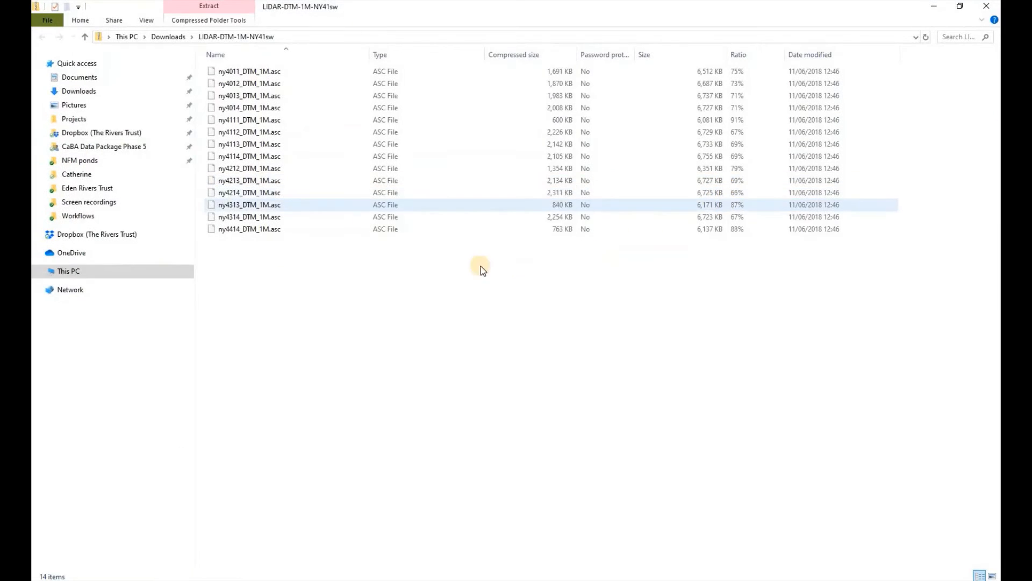
pyautogui.click(176, 37)
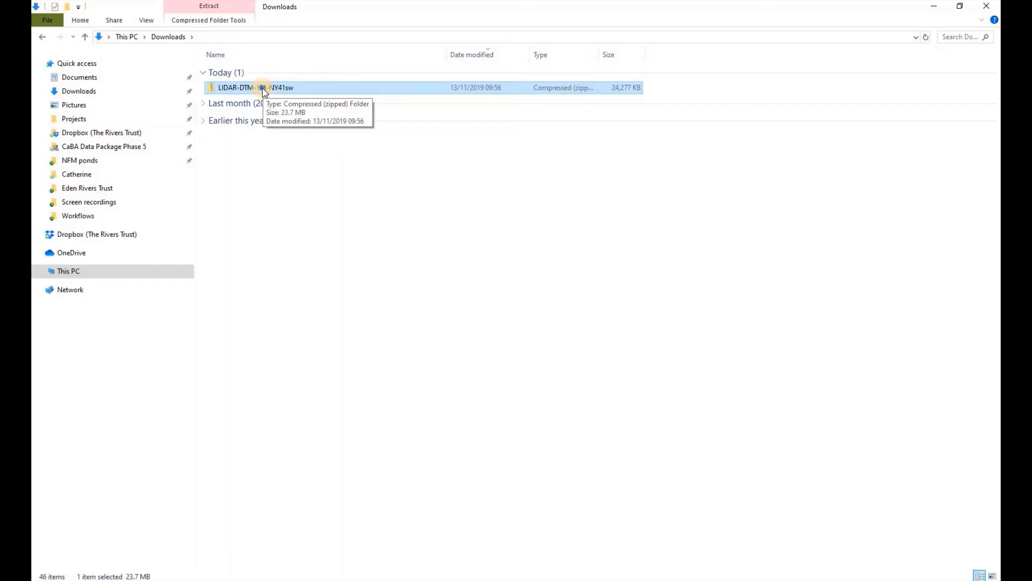
pyautogui.rightClick(263, 88)
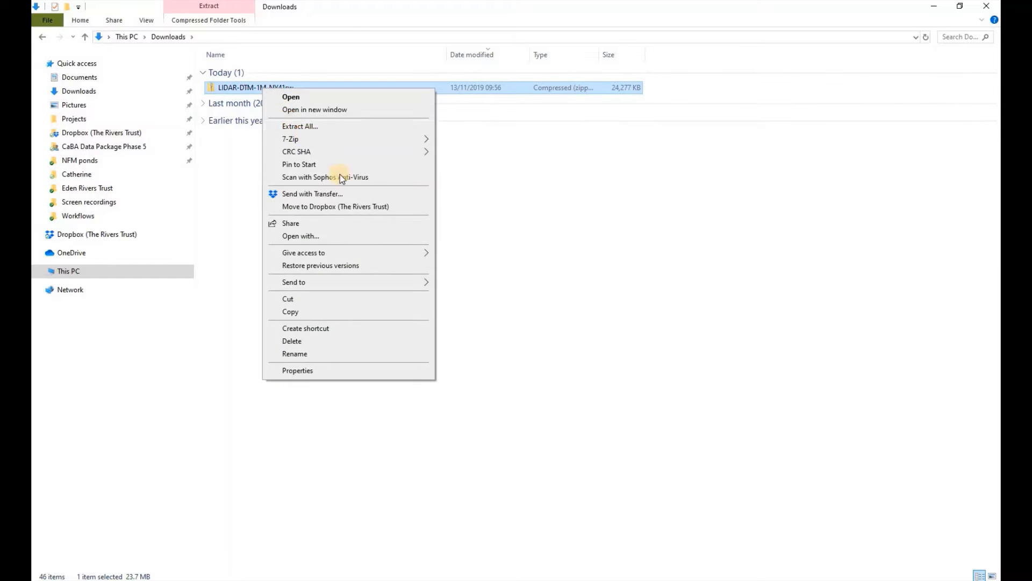
pyautogui.click(300, 126)
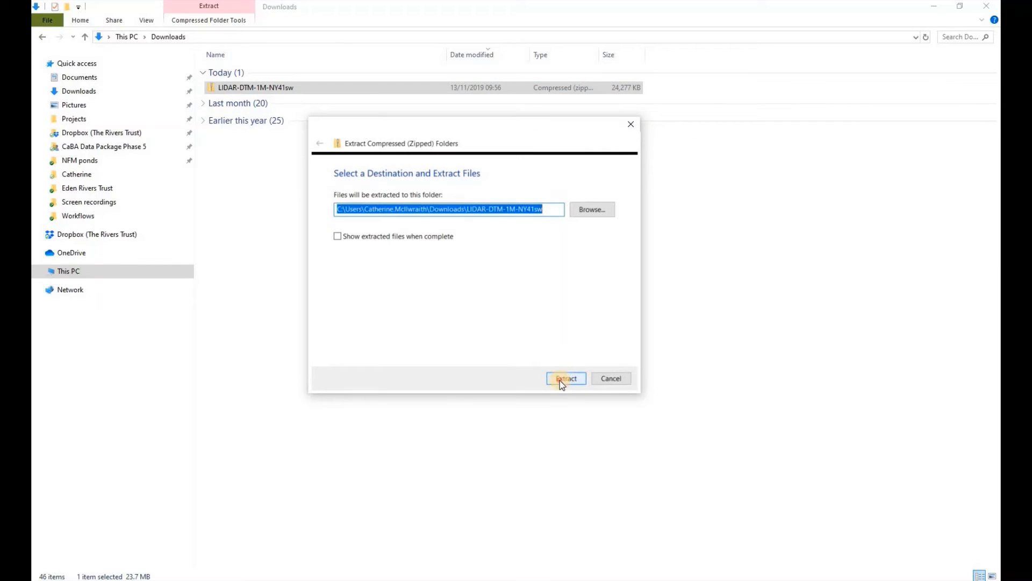
pyautogui.click(559, 380)
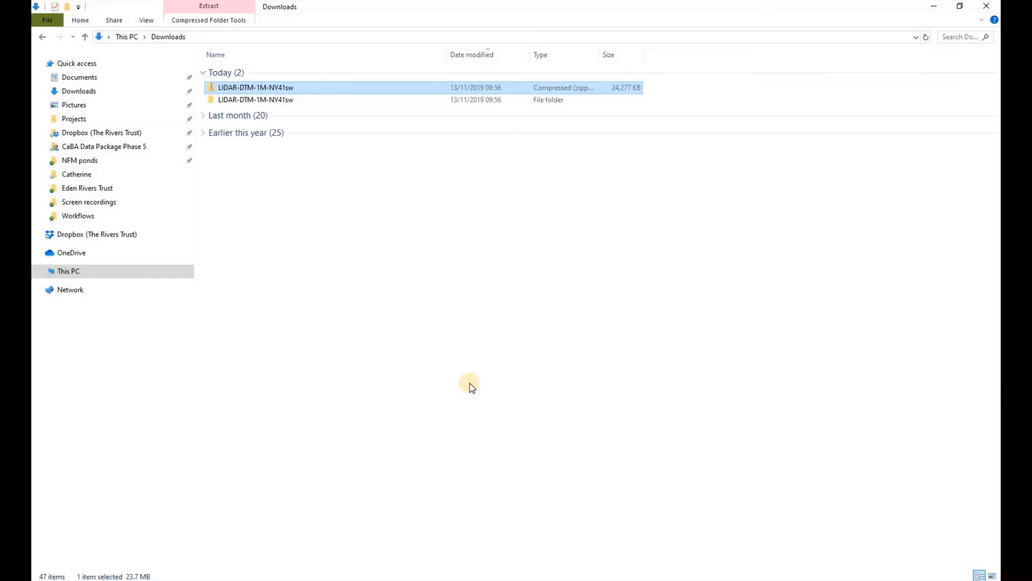
pyautogui.doubleClick(247, 100)
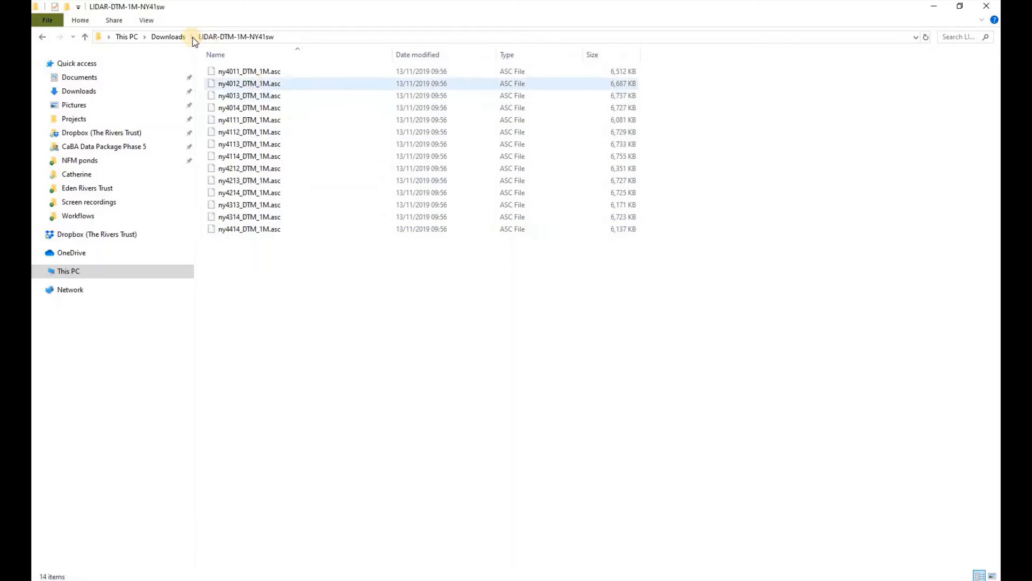
pyautogui.hotkey('alt', 'Left')
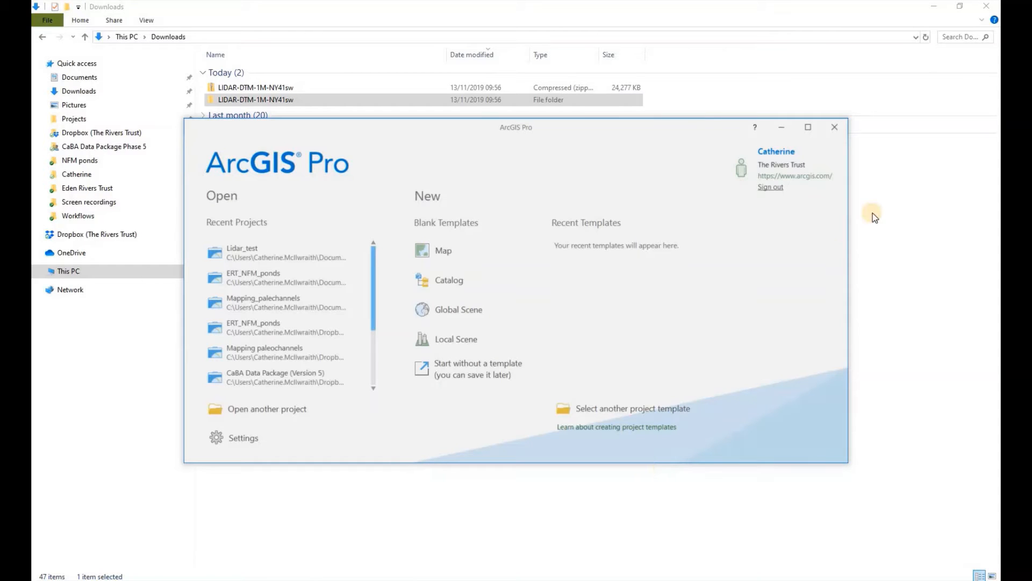
# Step: In ArcGIS Pro, create a new project named Lidar_test from the blank Map template
pyautogui.click(809, 128)
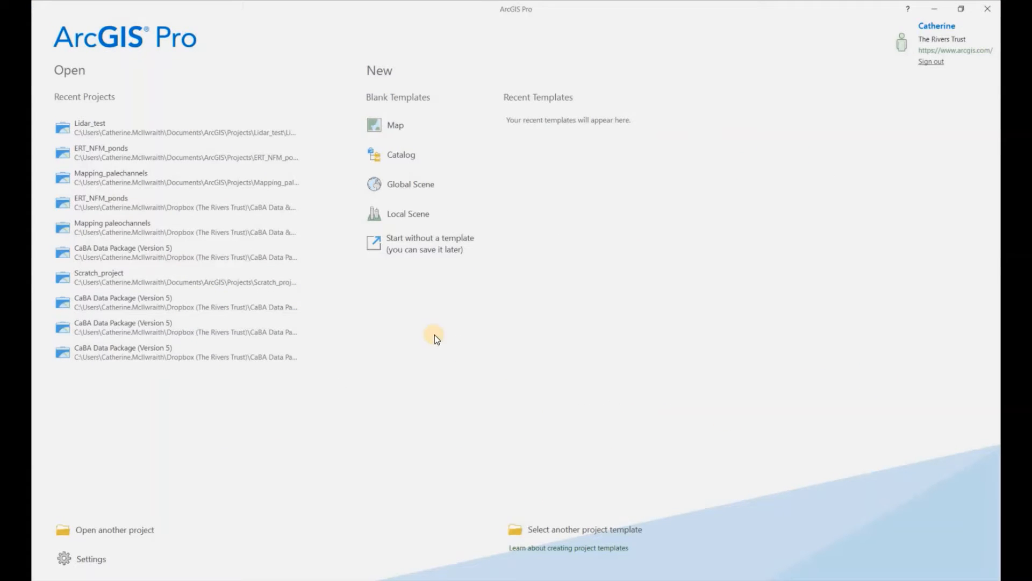
pyautogui.click(400, 128)
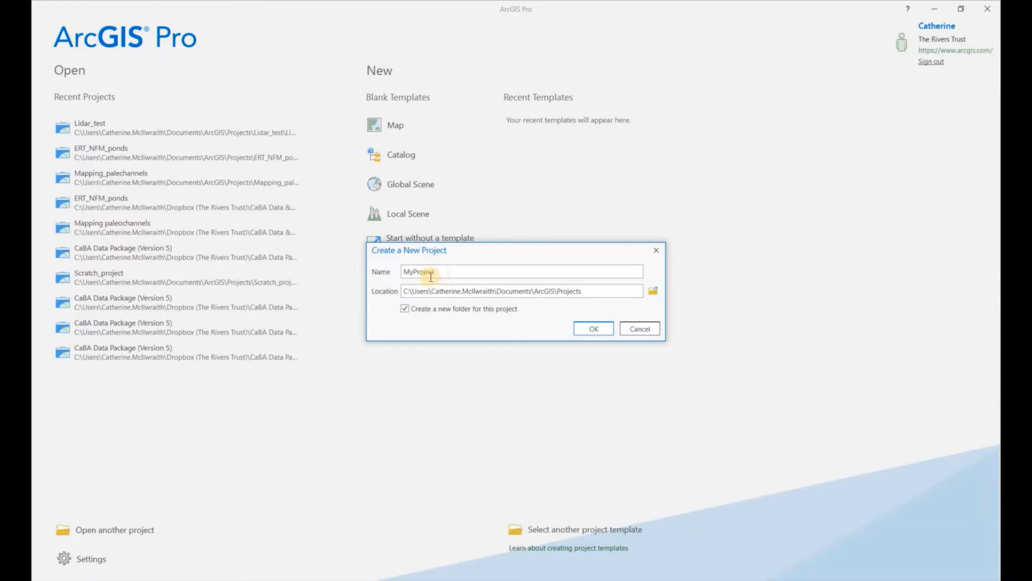
pyautogui.moveTo(442, 273); pyautogui.dragTo(386, 271)
pyautogui.write('Lidar_test')
pyautogui.click(599, 329)
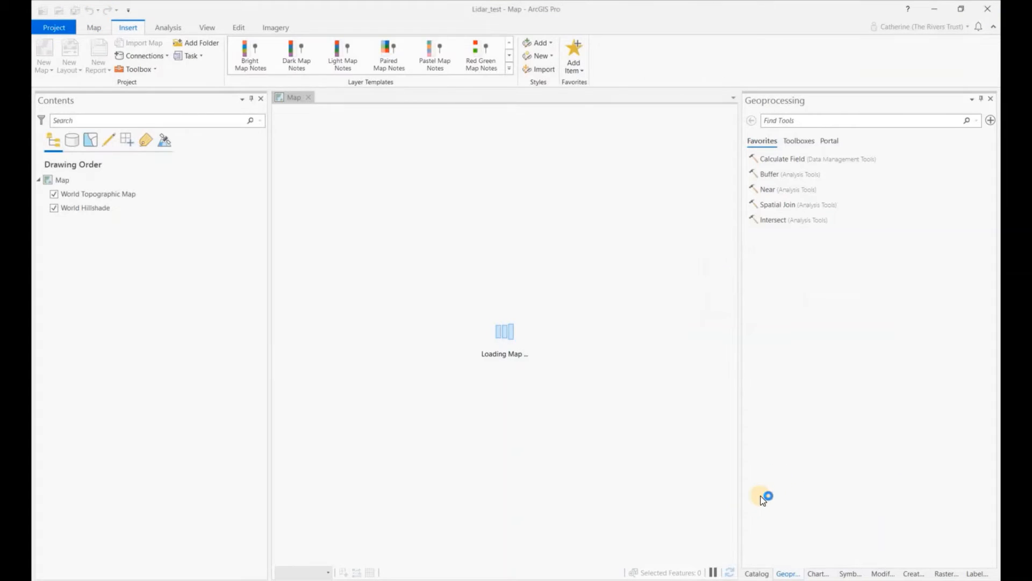
# Step: List the project's databases in the catalog and inspect the Lidar_test.gdb geodatabase
pyautogui.click(757, 574)
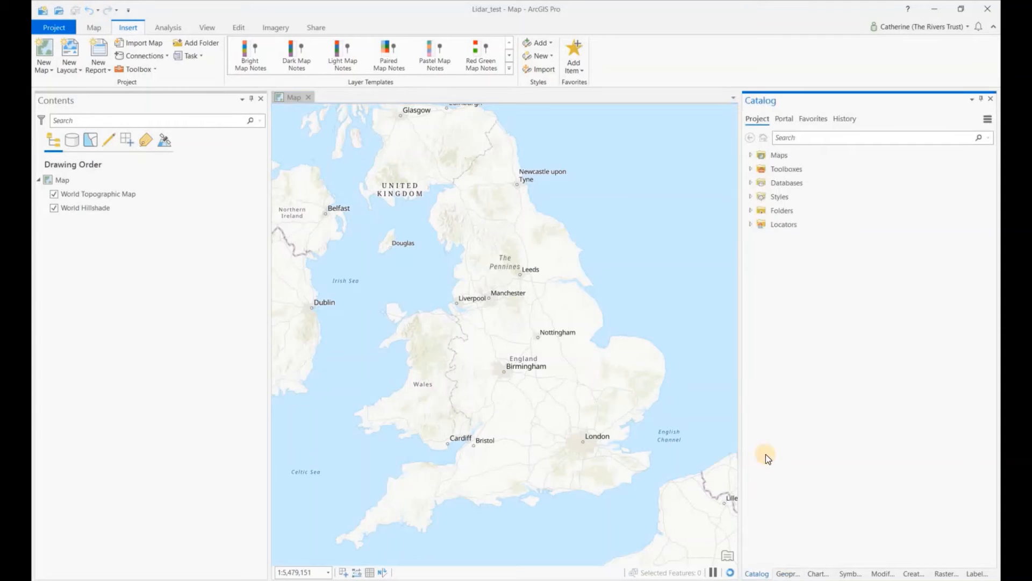
pyautogui.click(751, 183)
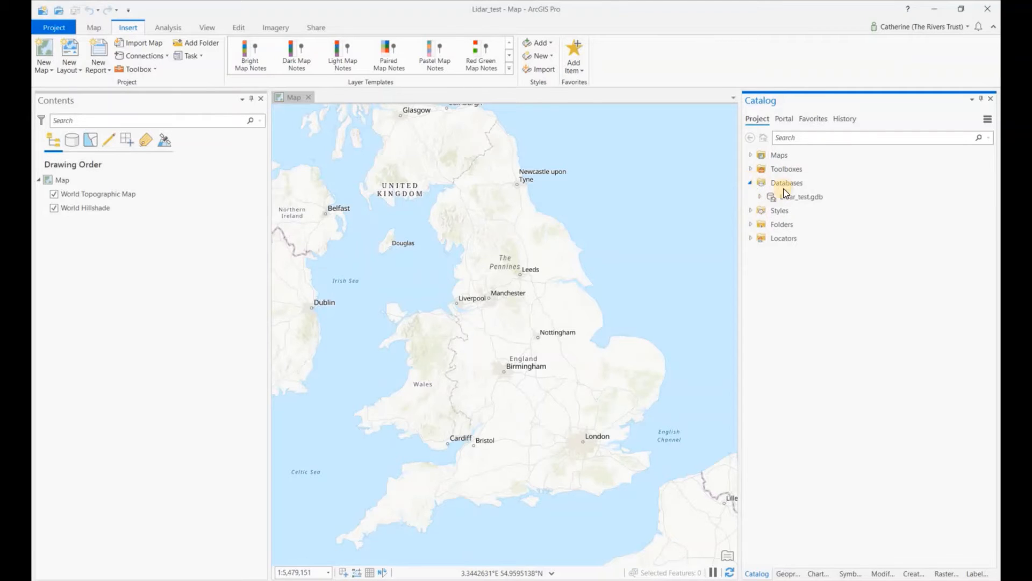
pyautogui.click(794, 198)
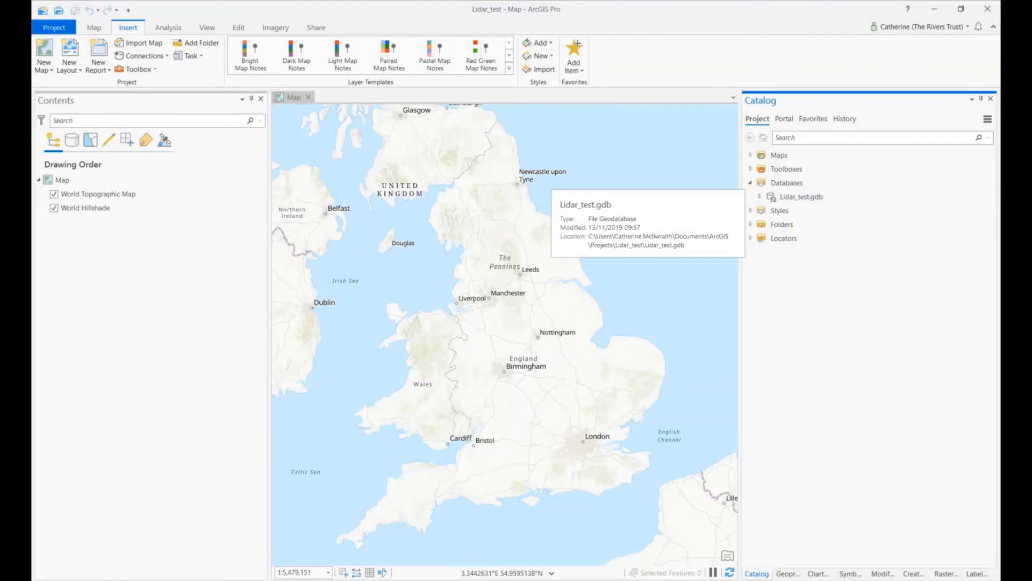
# Step: Search the geoprocessing tools for mosaic and open the Mosaic To New Raster tool
pyautogui.click(787, 574)
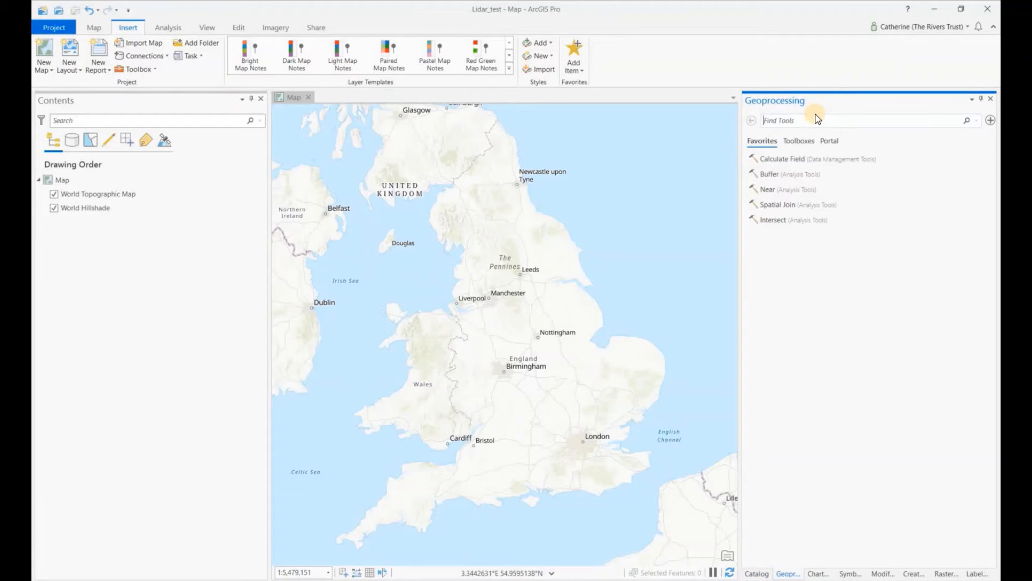
pyautogui.write('mosaic')
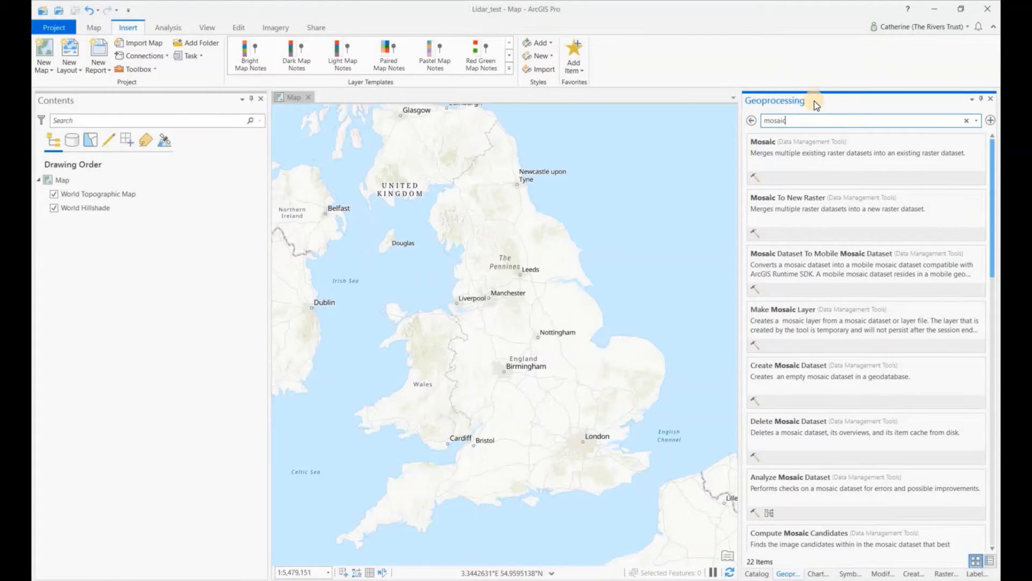
pyautogui.click(797, 192)
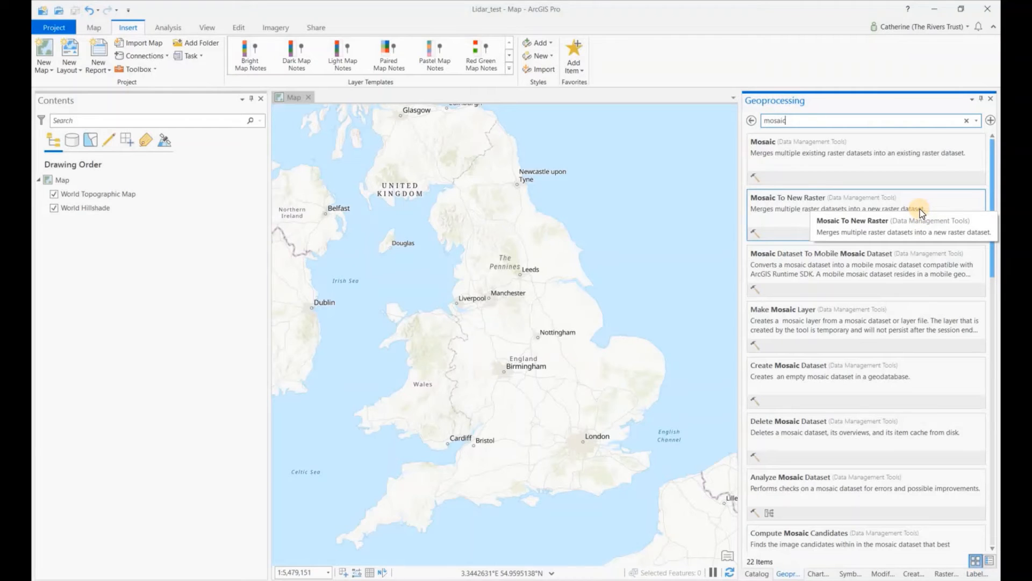
pyautogui.click(781, 199)
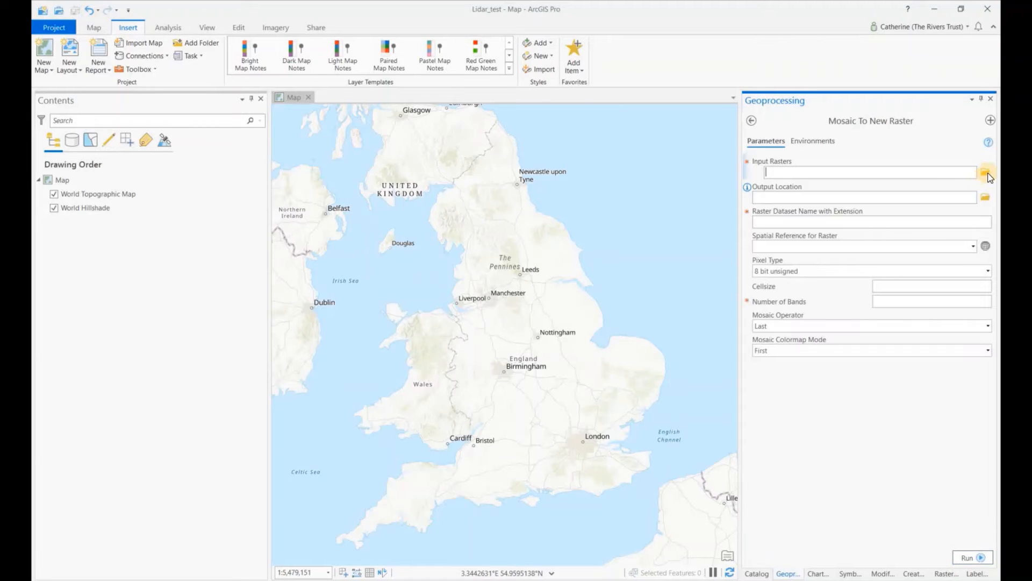
# Step: Add all the .asc rasters from the LIDAR-DTM-1M-NY41sw folder in Downloads as input rasters, from ny4011_DTM_1M.asc to ny4414_DTM_1M.asc
pyautogui.click(986, 173)
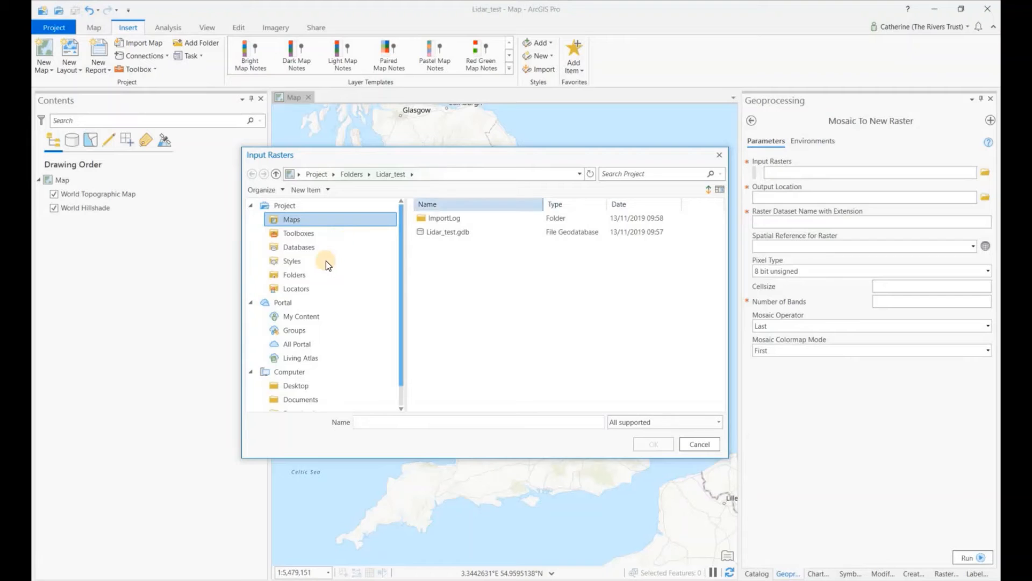
pyautogui.scroll(-1, 320, 383)
pyautogui.click(322, 393)
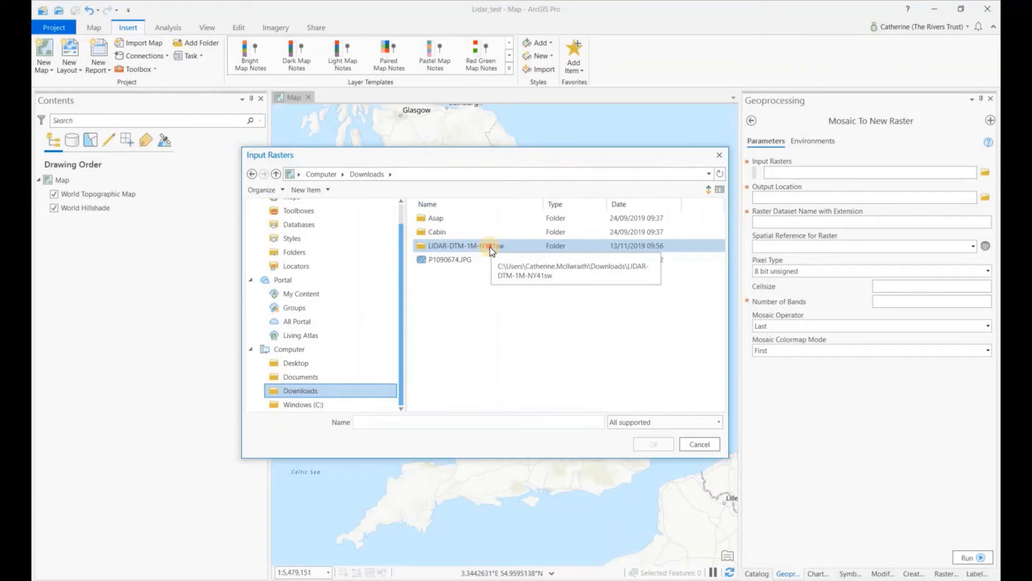
pyautogui.doubleClick(490, 246)
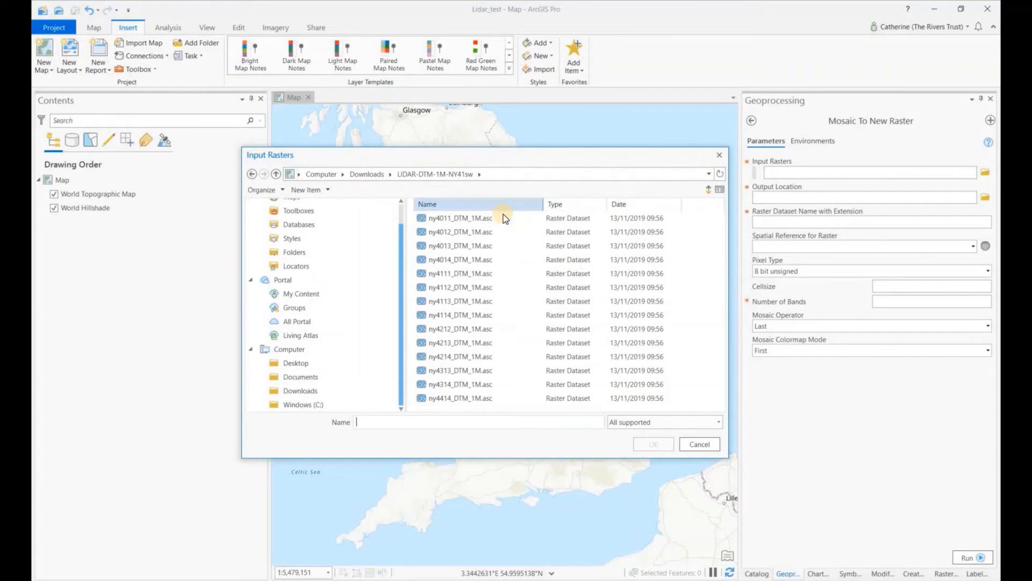
pyautogui.click(505, 217)
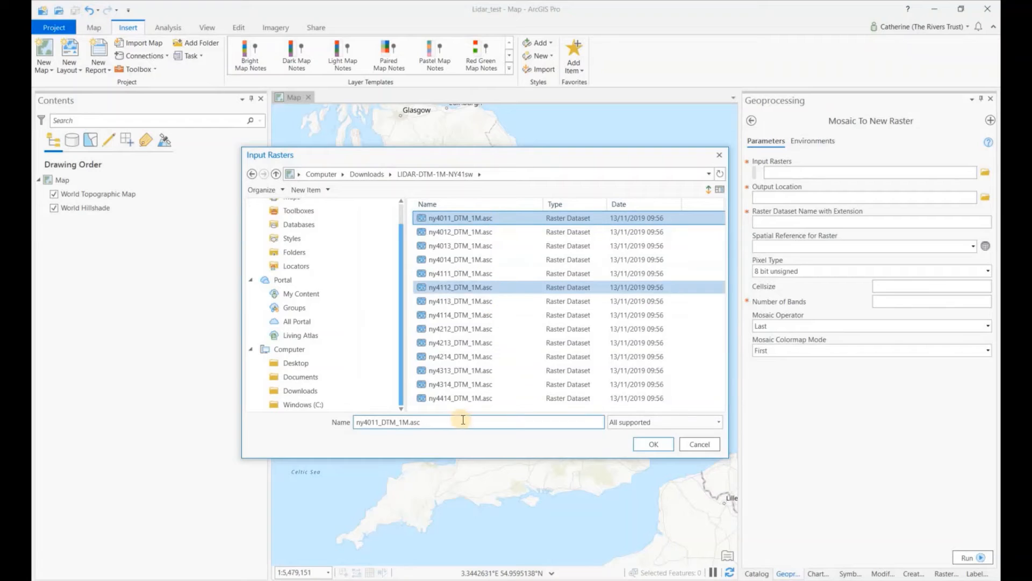
pyautogui.keyDown('ctrl'); pyautogui.click(477, 399); pyautogui.keyUp('ctrl')
pyautogui.keyDown('shift'); pyautogui.click(479, 399); pyautogui.keyUp('shift')
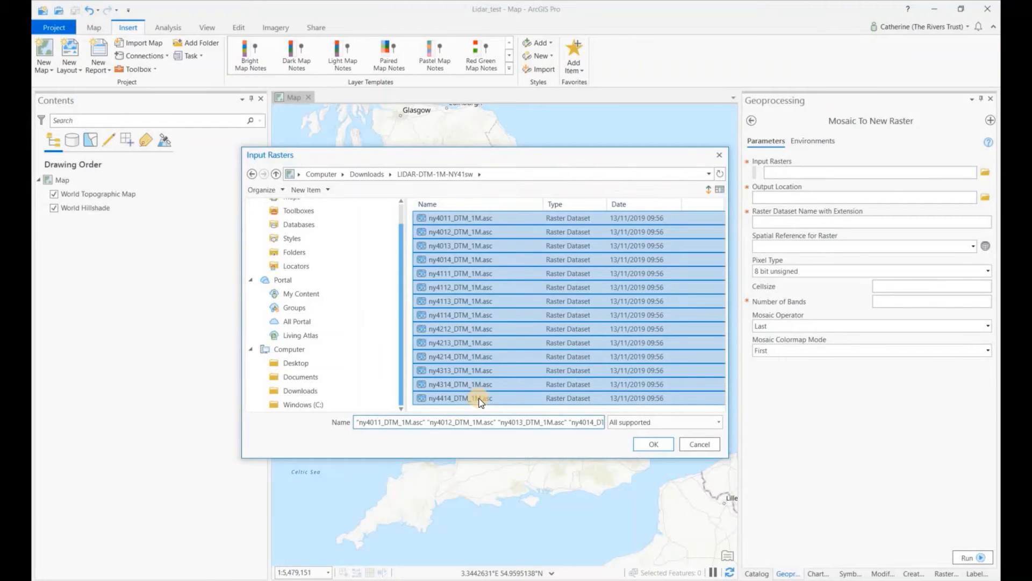
pyautogui.click(654, 445)
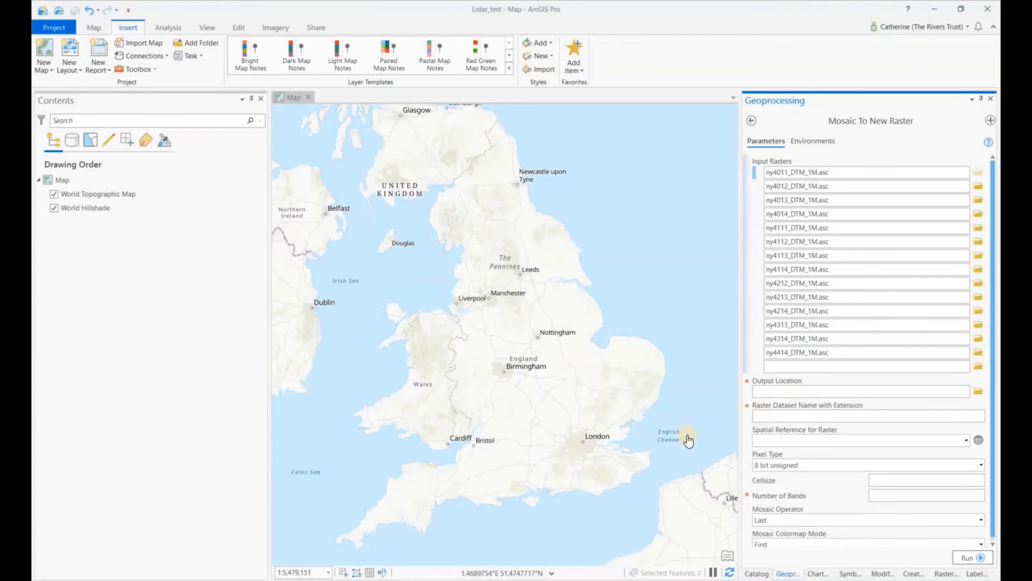
# Step: Set the output location to the project's Lidar_test.gdb geodatabase and name the raster dataset DTM_1m_NY41SW
pyautogui.click(979, 392)
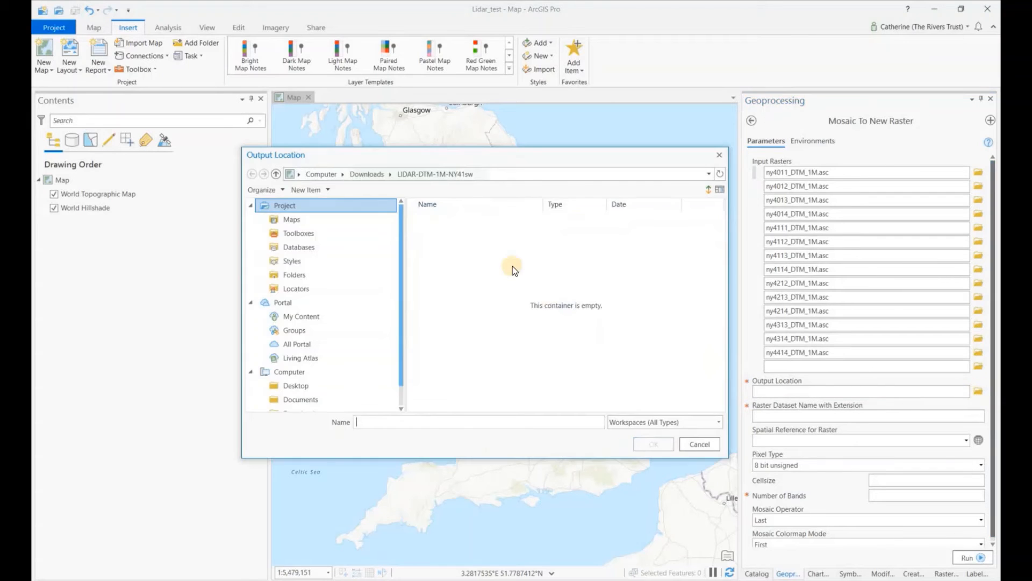
pyautogui.click(312, 246)
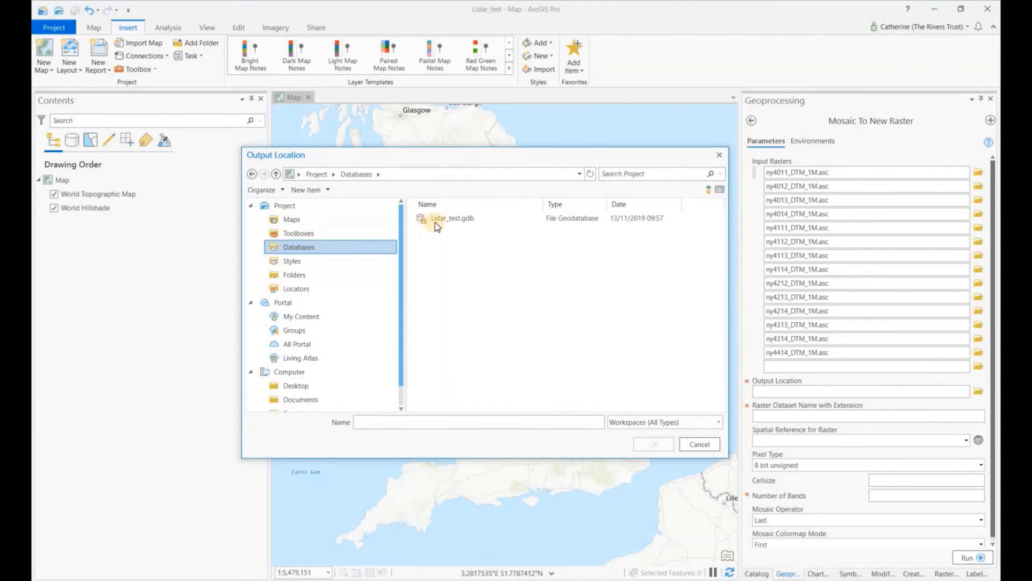
pyautogui.click(436, 221)
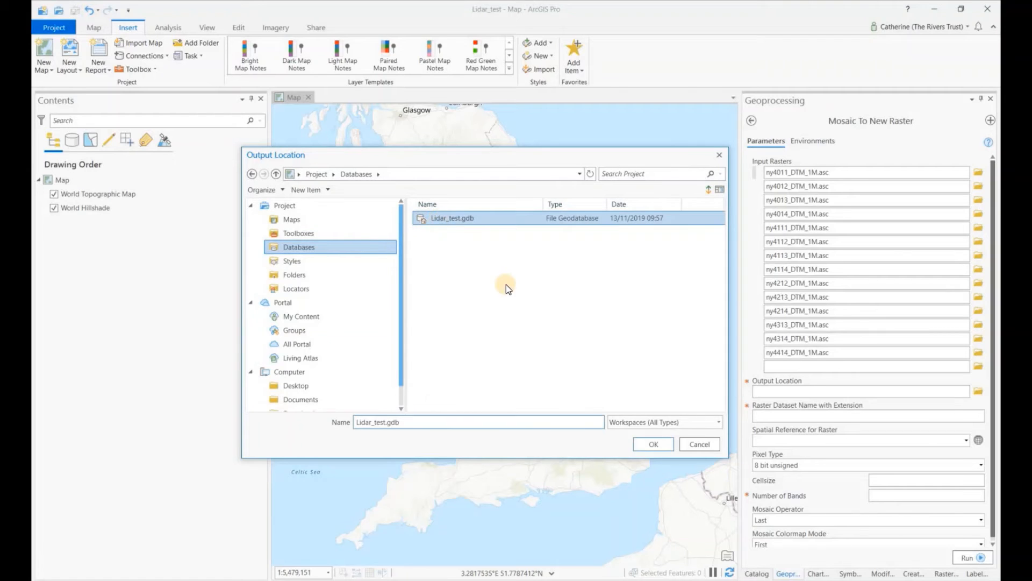
pyautogui.click(654, 444)
pyautogui.click(818, 415)
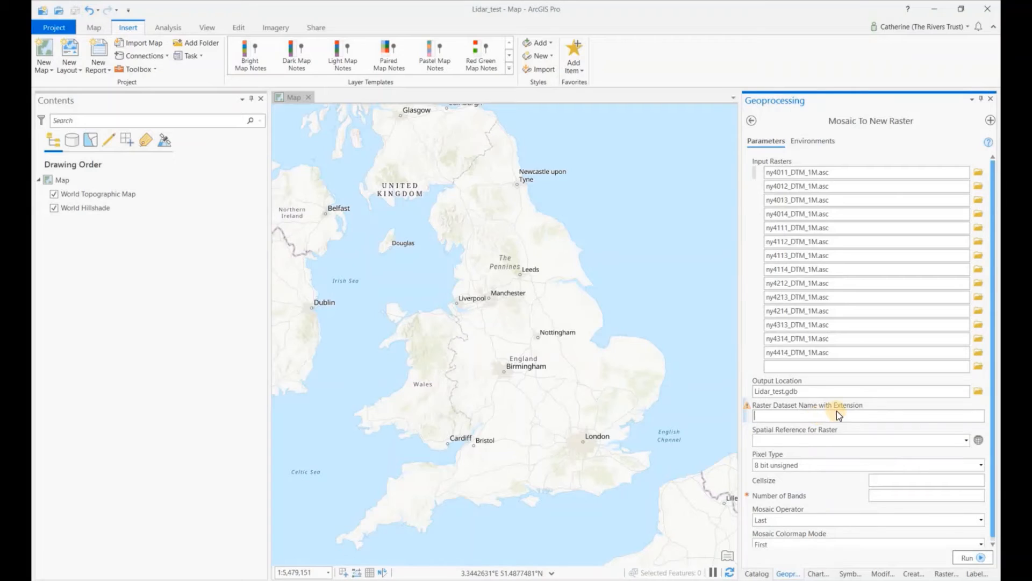
pyautogui.write('DTM_1m_')
pyautogui.write('NY41')
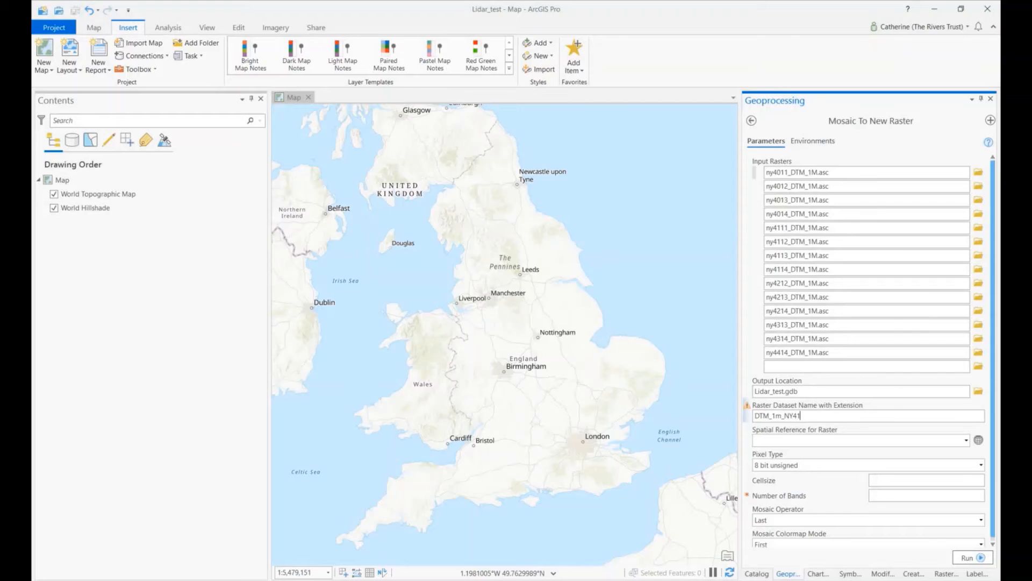
pyautogui.write('SW')
# Step: Set the raster's spatial reference to British National Grid from the projected national grids for Europe
pyautogui.click(979, 438)
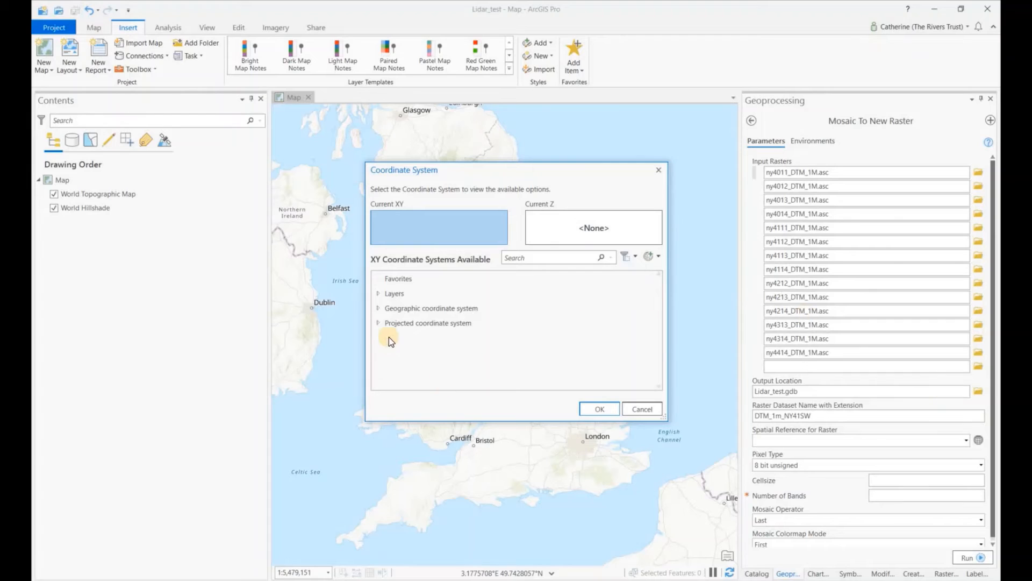
pyautogui.click(379, 324)
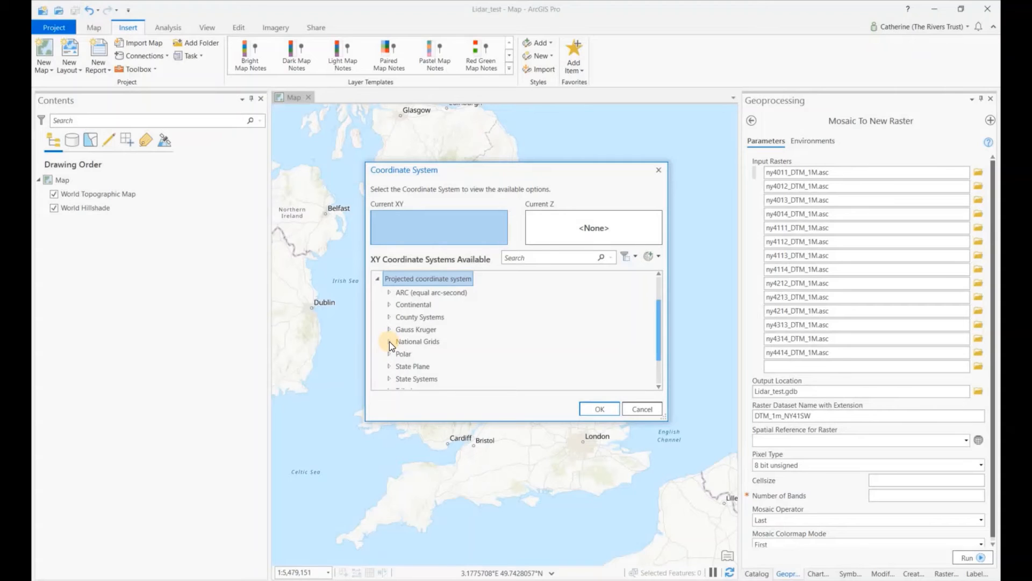
pyautogui.click(389, 341)
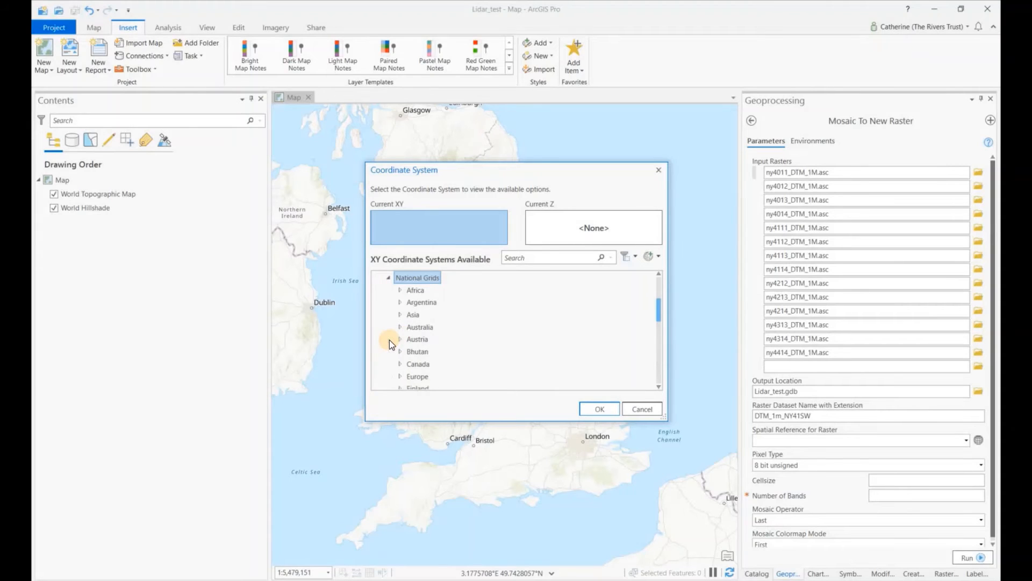
pyautogui.click(398, 376)
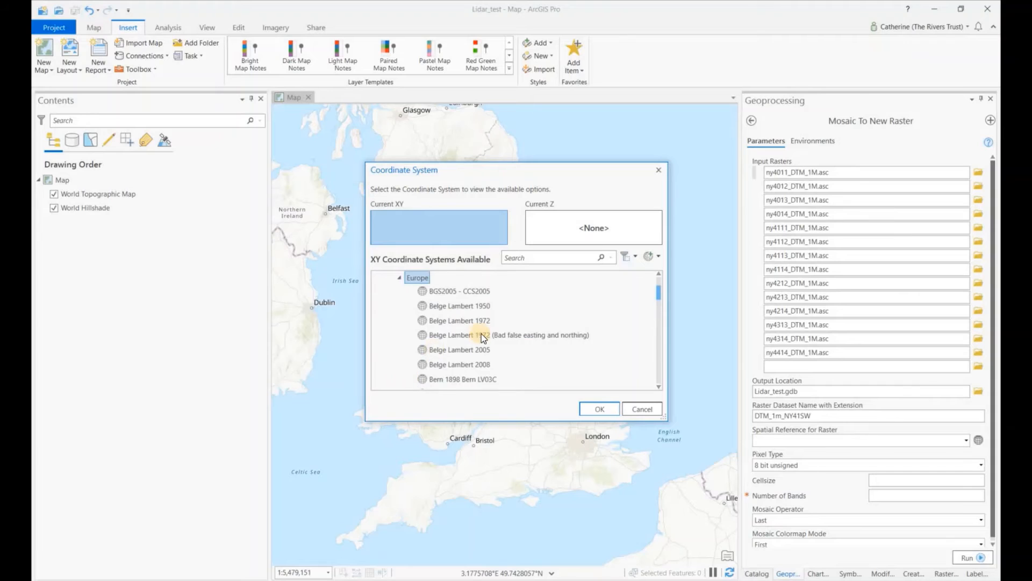
pyautogui.scroll(-1, 482, 334)
pyautogui.click(466, 339)
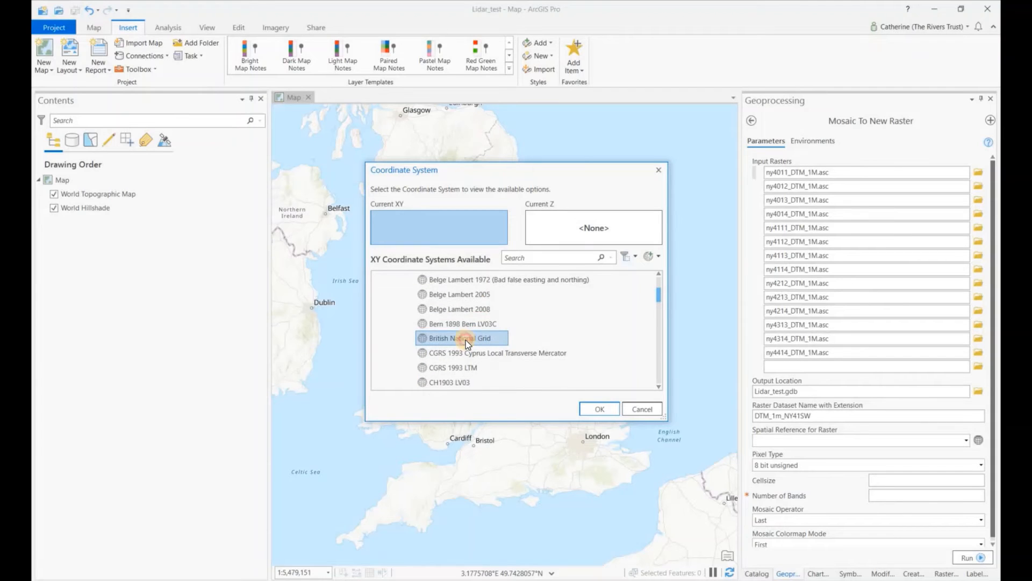
pyautogui.click(601, 410)
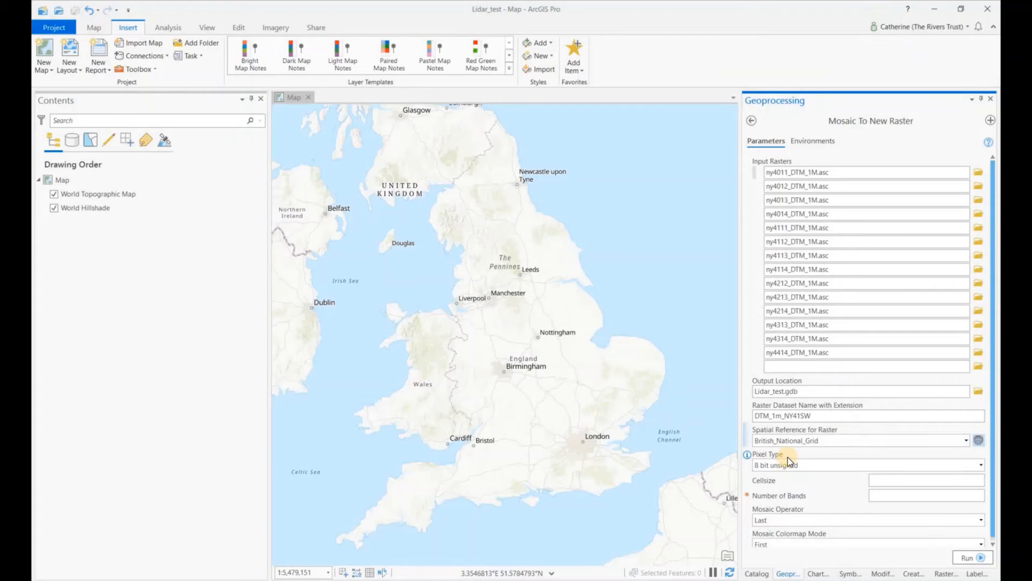
# Step: Set the pixel type to 64 bit, the cellsize to 1 and the number of bands to 1
pyautogui.click(982, 466)
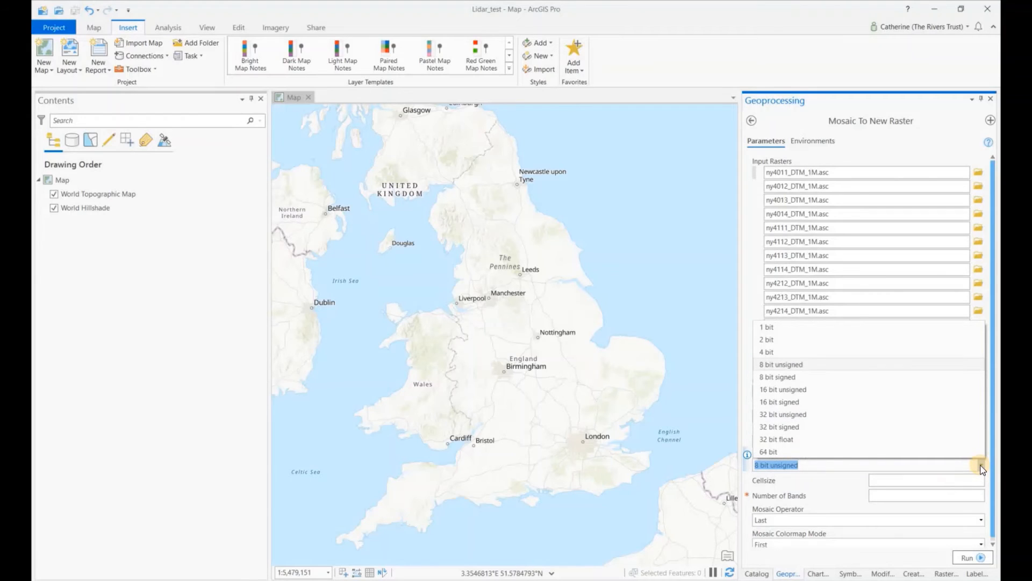
pyautogui.click(828, 451)
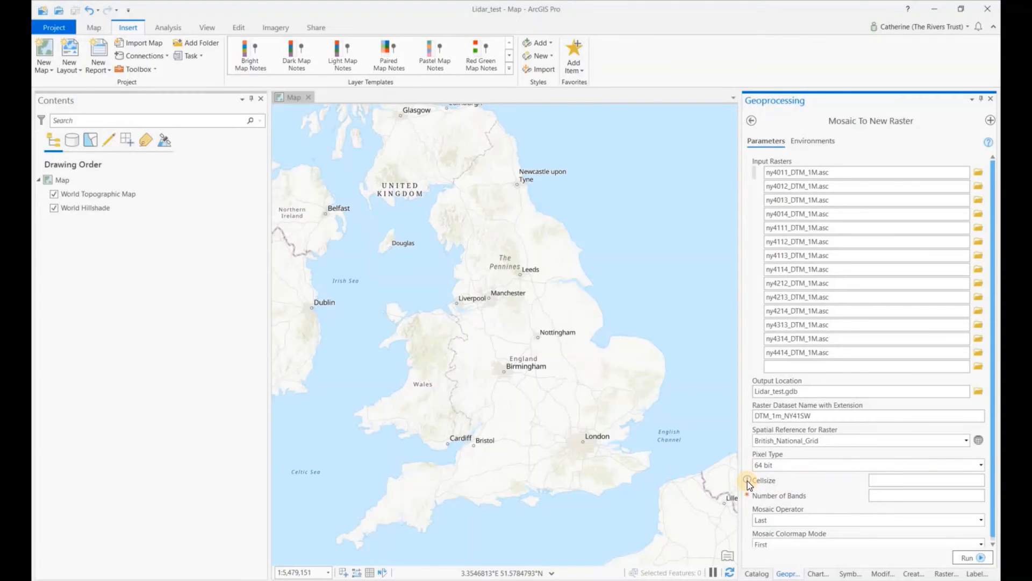
pyautogui.moveTo(748, 480)
pyautogui.click(966, 480)
pyautogui.write('1')
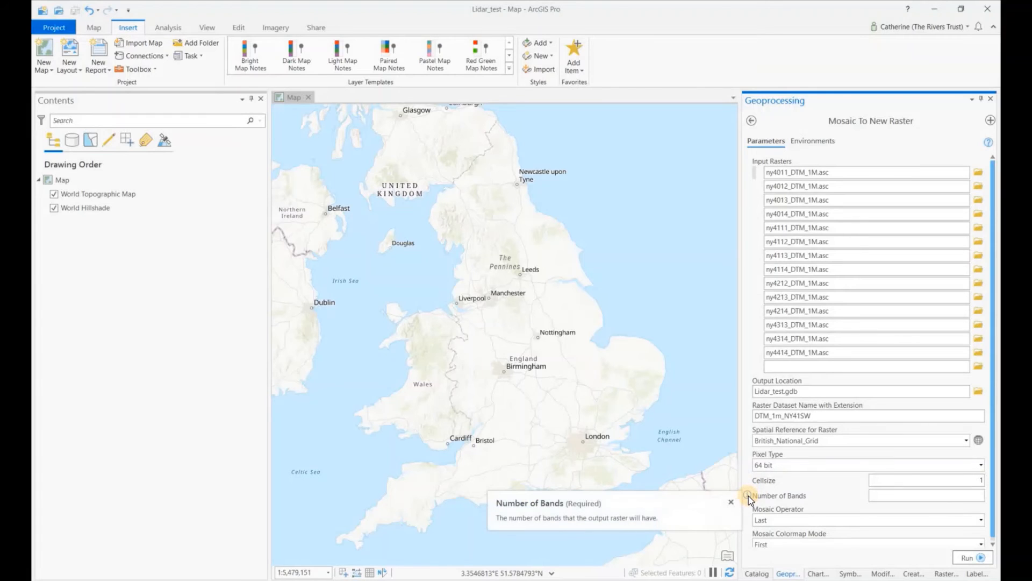
pyautogui.click(970, 496)
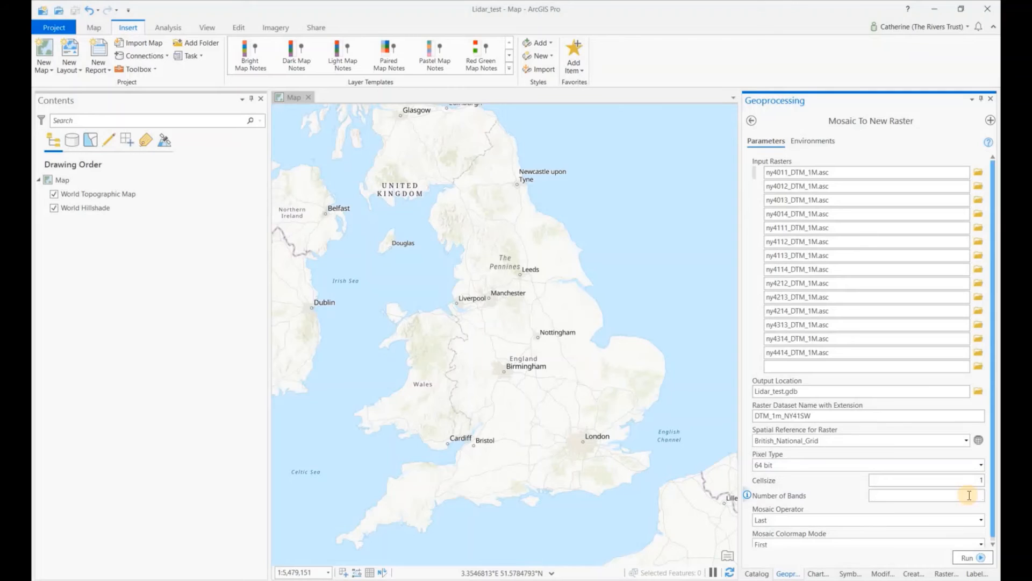
pyautogui.write('1')
# Step: Check the mosaic operator's help, the environment settings and the completed parameters of the Mosaic To New Raster tool
pyautogui.moveTo(750, 512)
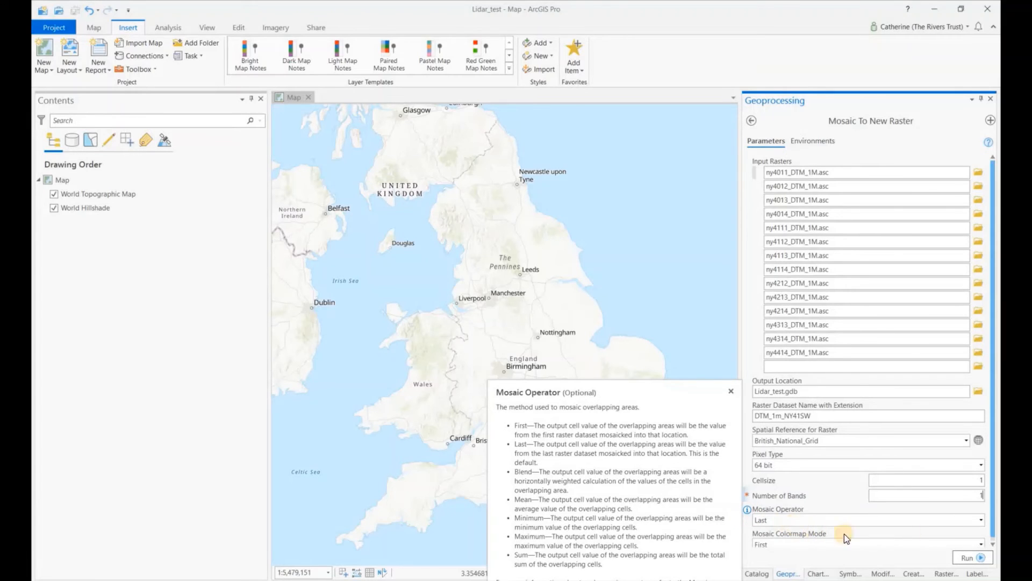
pyautogui.scroll(-1, 995, 520)
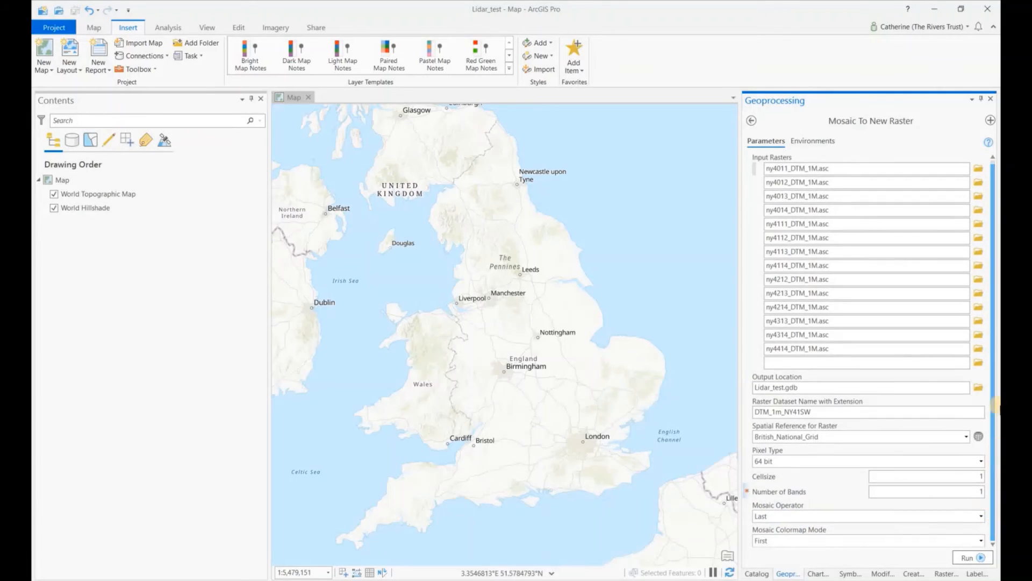
pyautogui.click(816, 141)
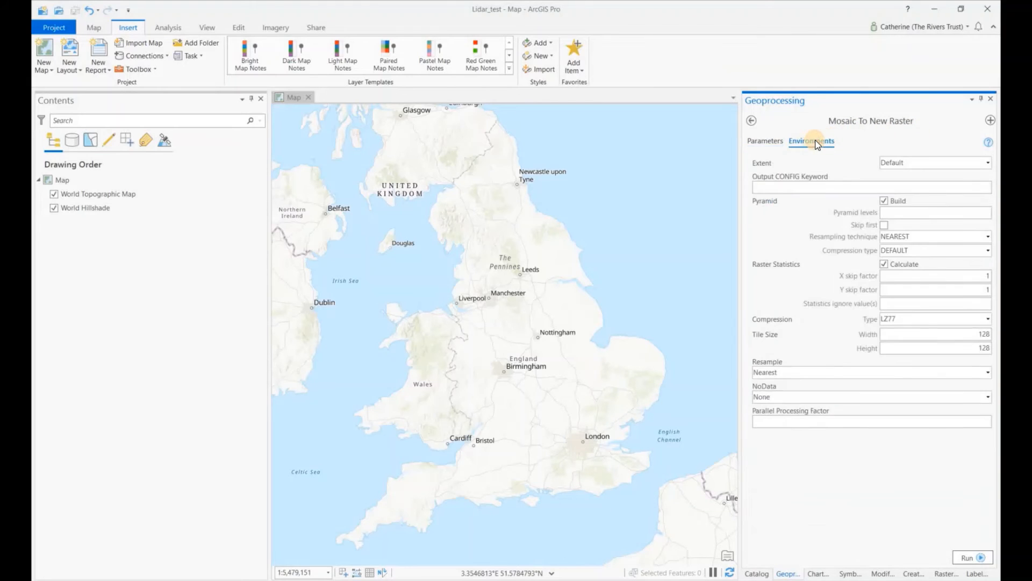
pyautogui.click(766, 141)
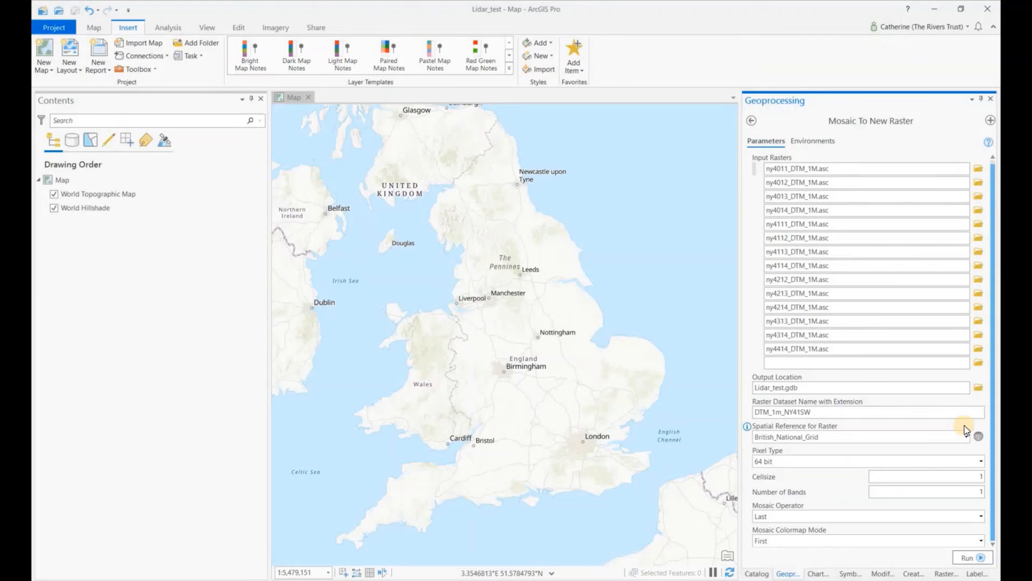
pyautogui.scroll(1, 964, 430)
pyautogui.scroll(-1, 964, 430)
# Step: Run Mosaic To New Raster and switch the resulting DTM layer off and on to compare it with the basemap
pyautogui.click(982, 559)
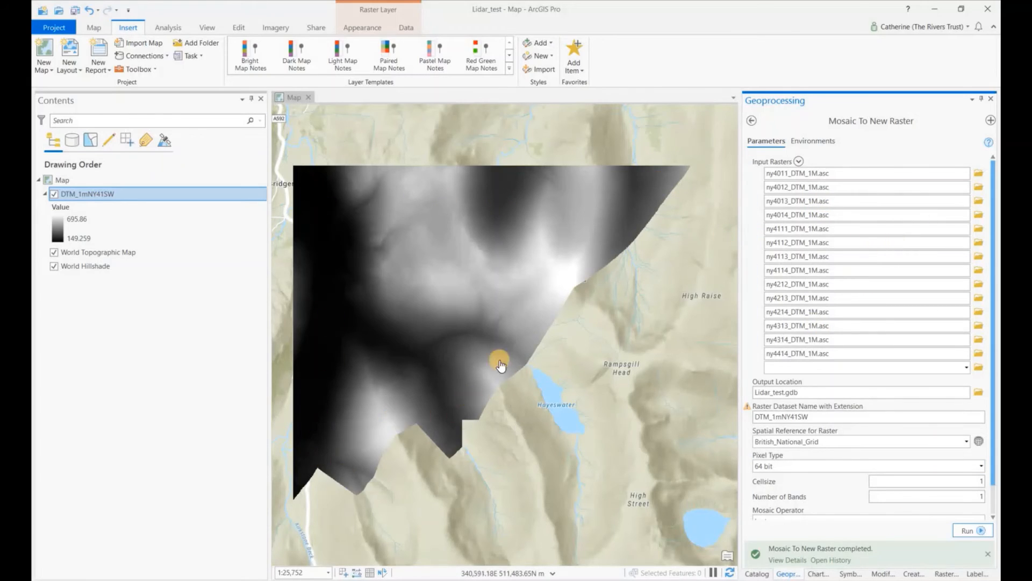
pyautogui.click(54, 195)
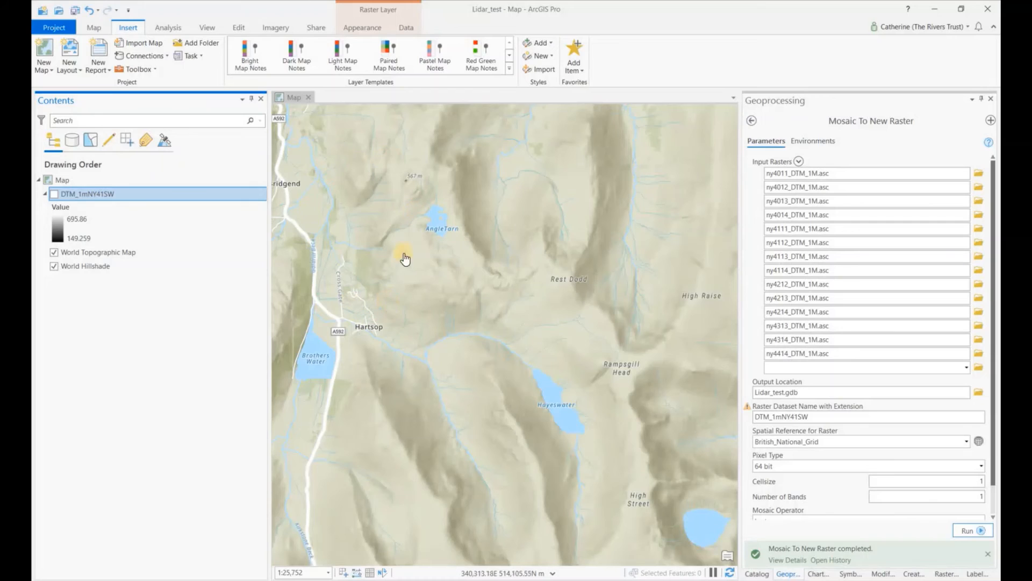
pyautogui.click(54, 194)
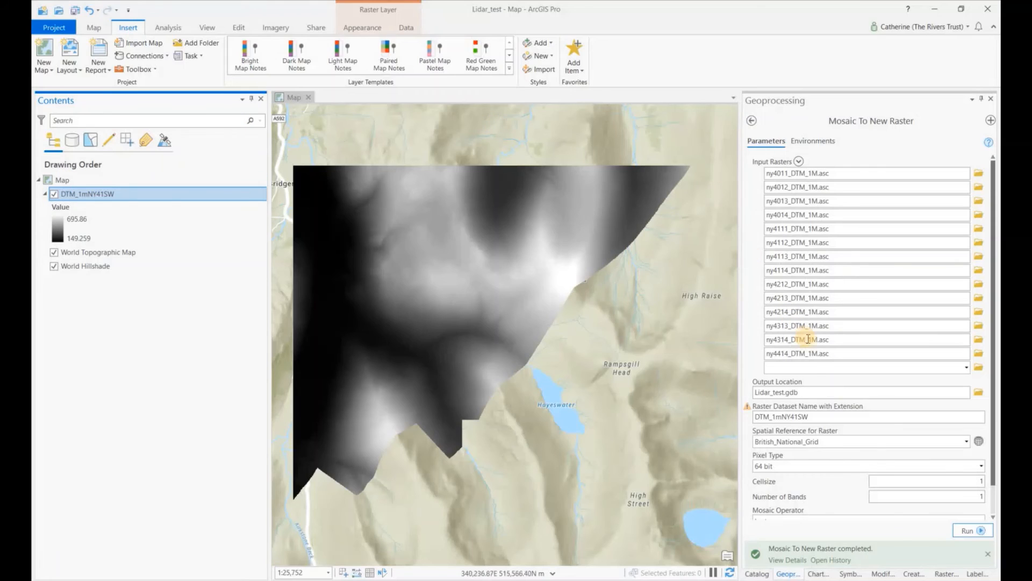
# Step: Apply the Elevation #2 color scheme to the stretched symbology of the DTM_1mNY41SW layer
pyautogui.click(862, 575)
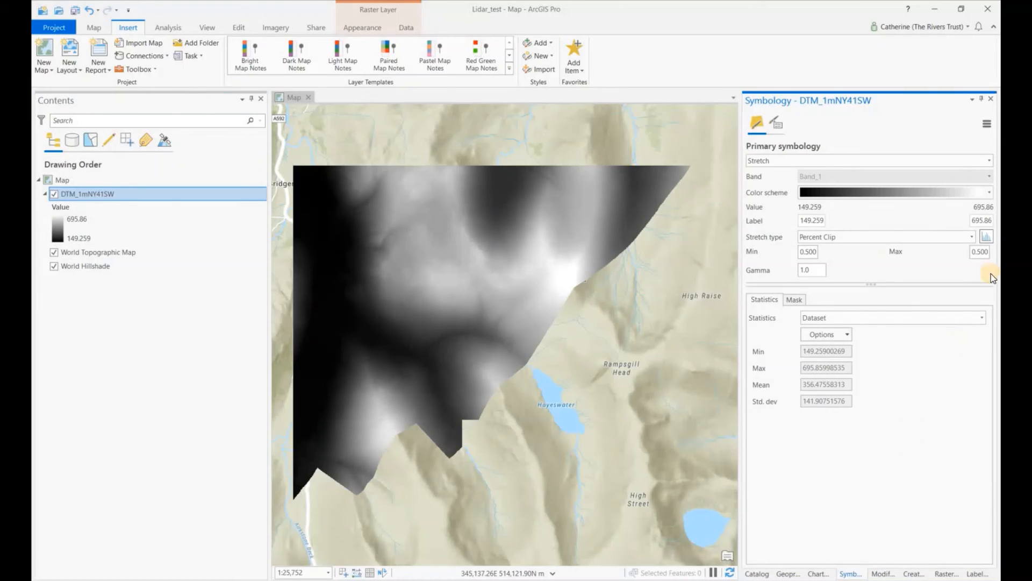
pyautogui.click(992, 192)
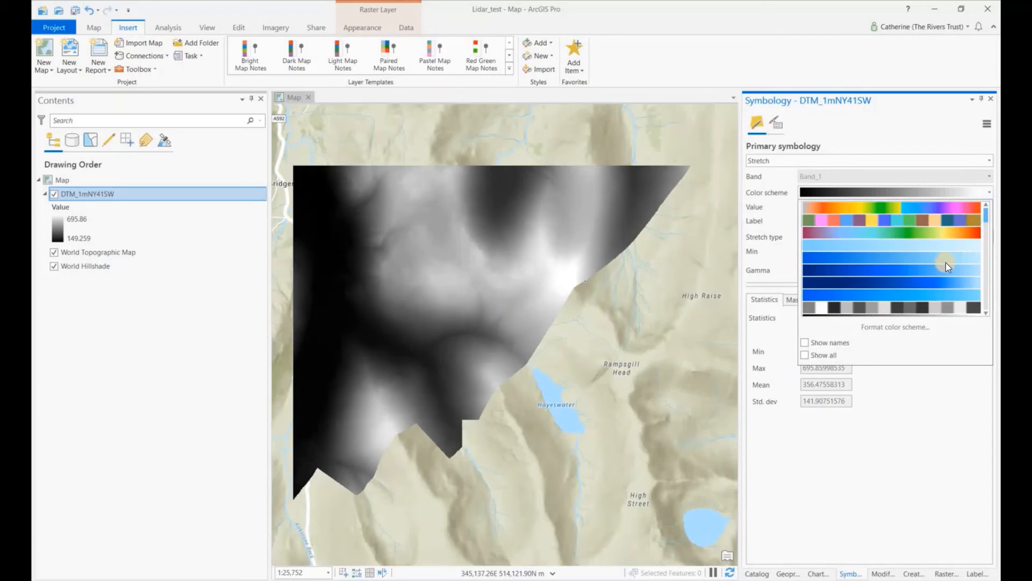
pyautogui.scroll(-3, 947, 265)
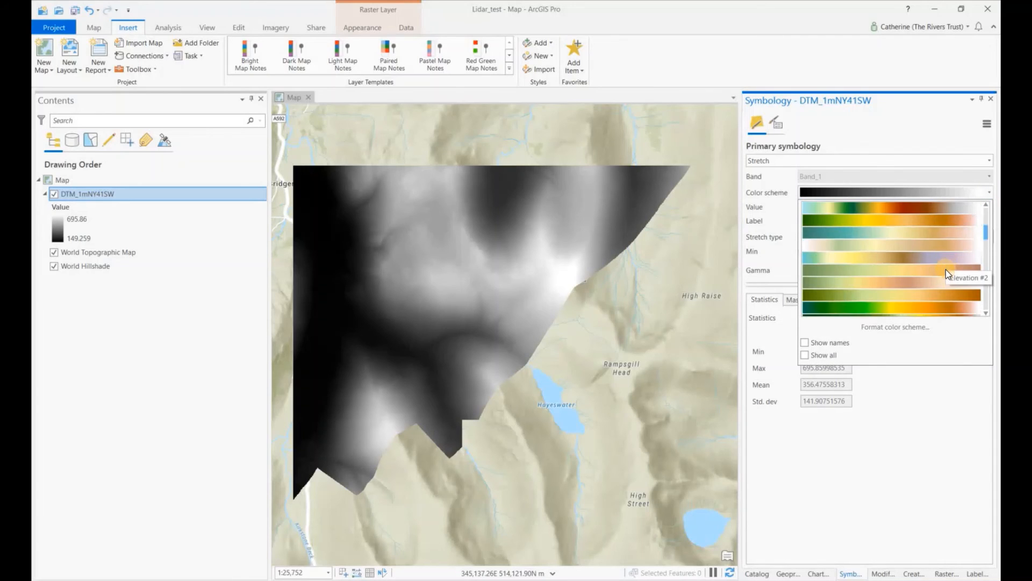
pyautogui.click(946, 270)
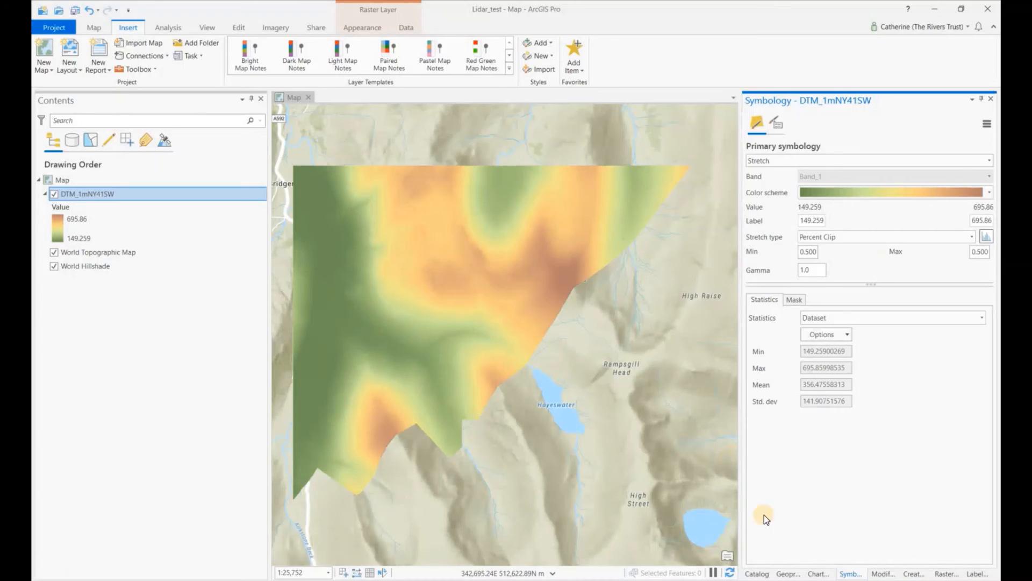
# Step: Find the Hillshade geoprocessing tool by searching for "hill" and set DTM_1mNY41SW as its input raster
pyautogui.click(789, 574)
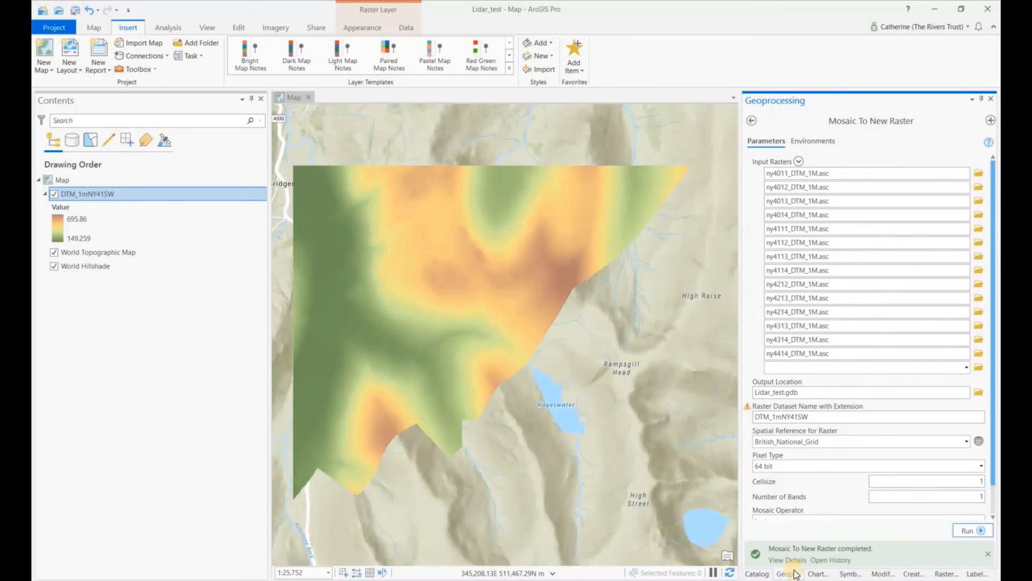
pyautogui.click(752, 121)
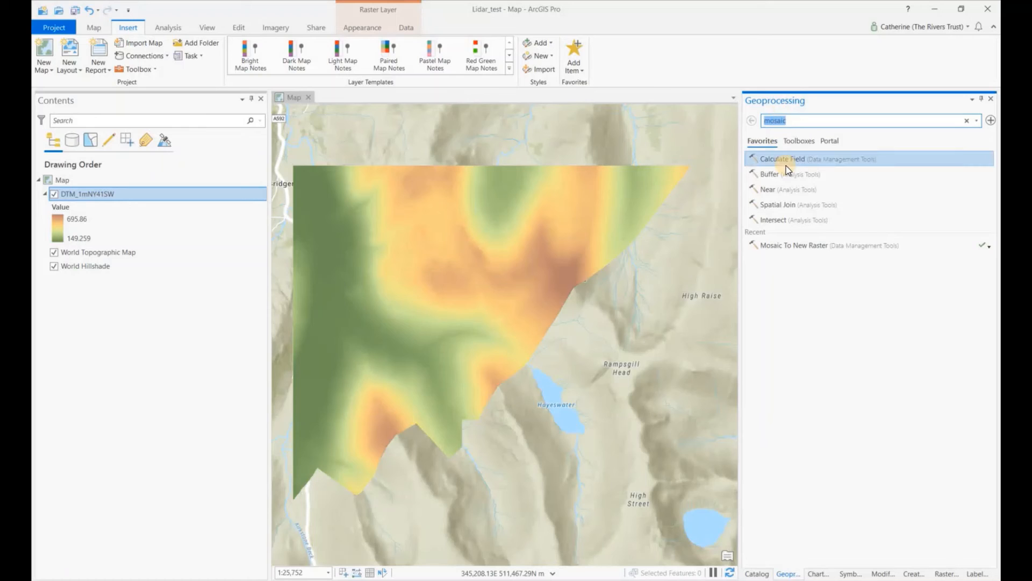
pyautogui.write('hill')
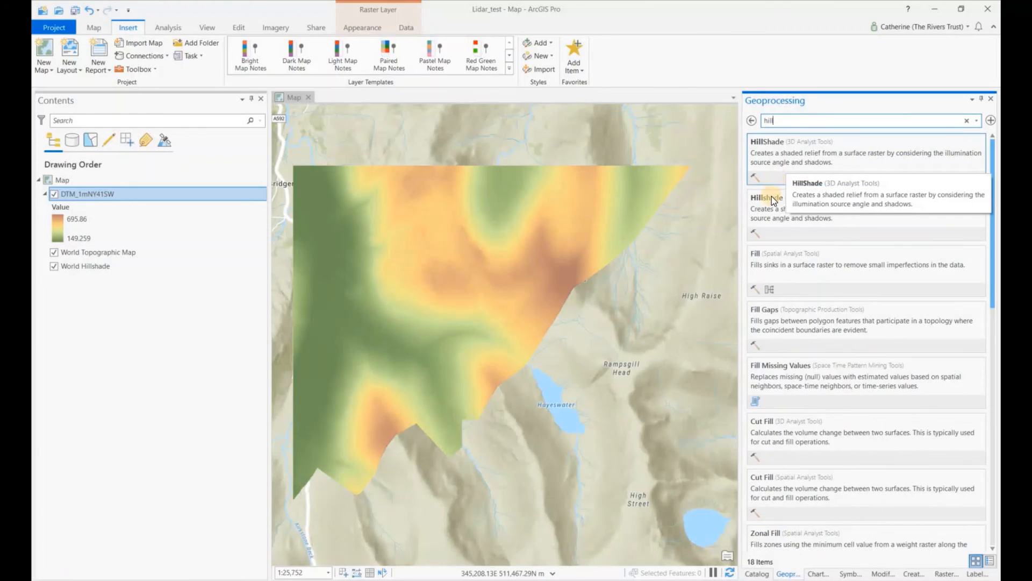
pyautogui.click(774, 197)
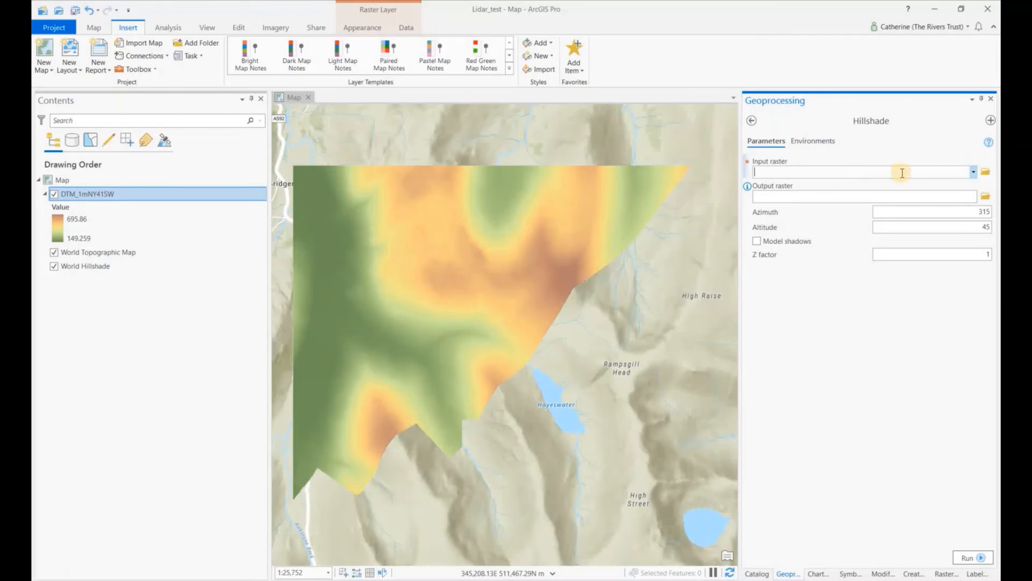
pyautogui.click(973, 172)
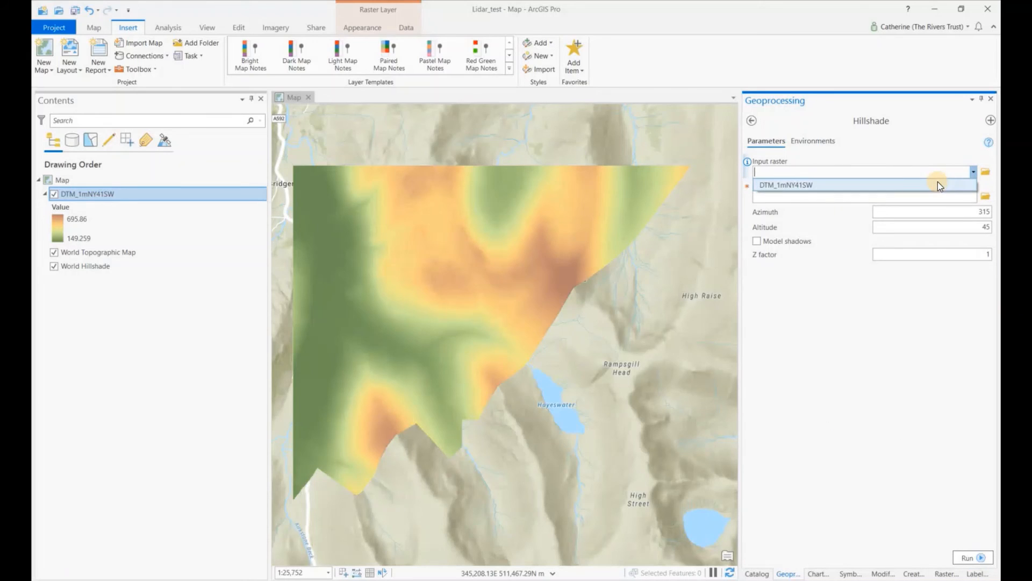
pyautogui.click(849, 185)
# Step: Name the output raster HillShadeDTM_1mNY41SW in Lidar_test.gdb and run the Hillshade tool
pyautogui.click(913, 196)
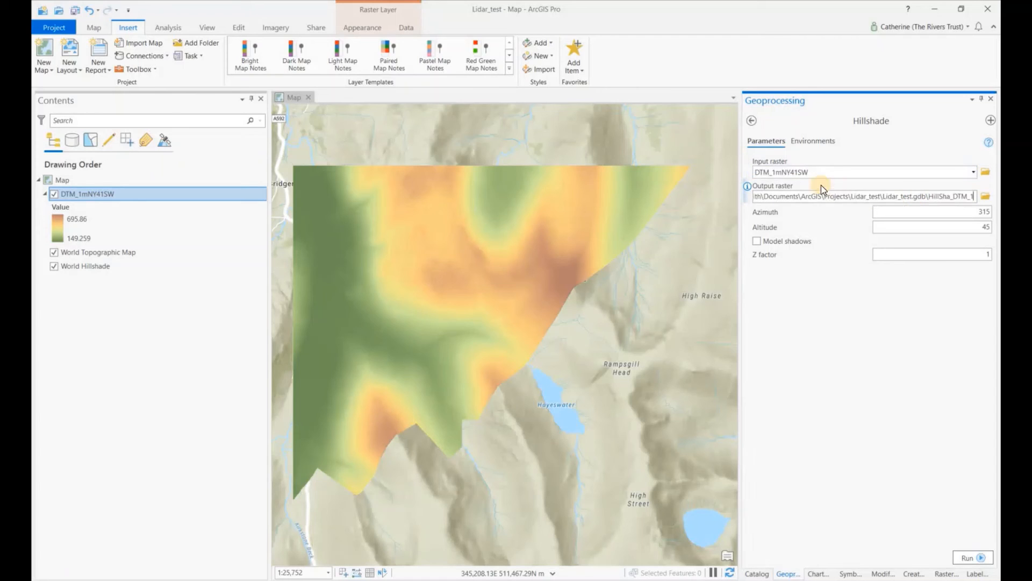
pyautogui.click(752, 181)
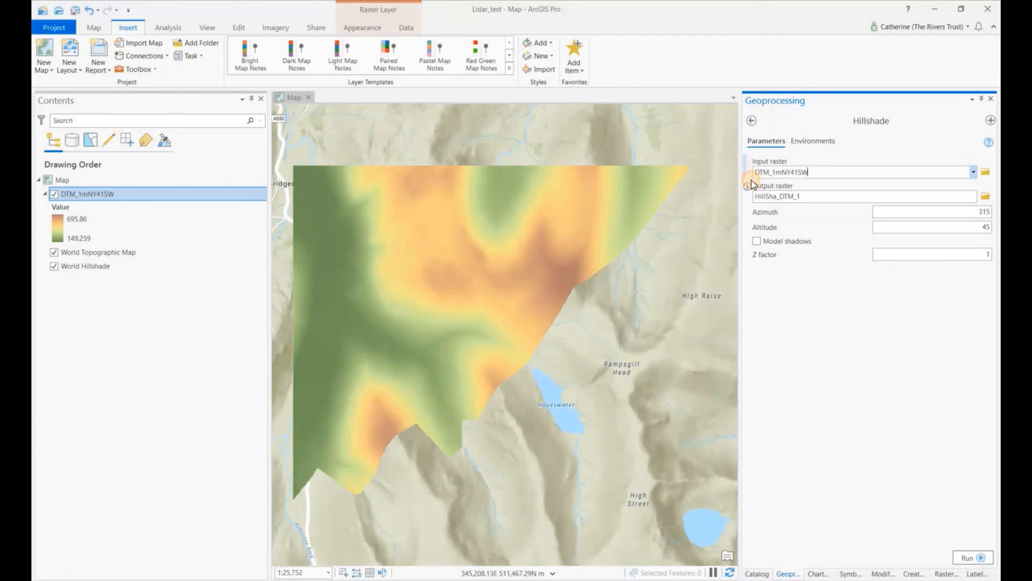
pyautogui.doubleClick(843, 170)
pyautogui.hotkey('ctrl', 'c')
pyautogui.moveTo(850, 198); pyautogui.dragTo(984, 196)
pyautogui.write('de')
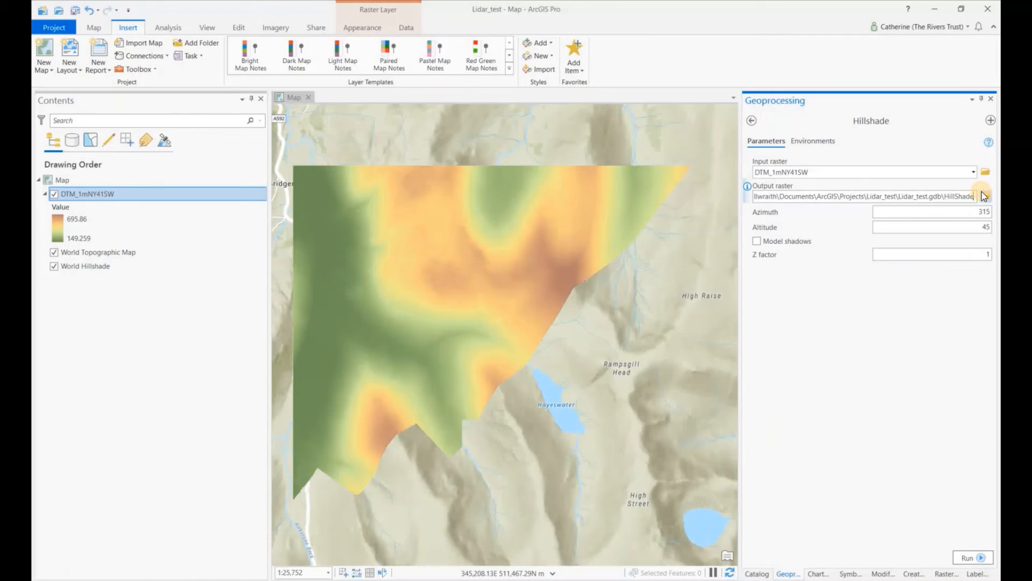
pyautogui.hotkey('ctrl', 'v')
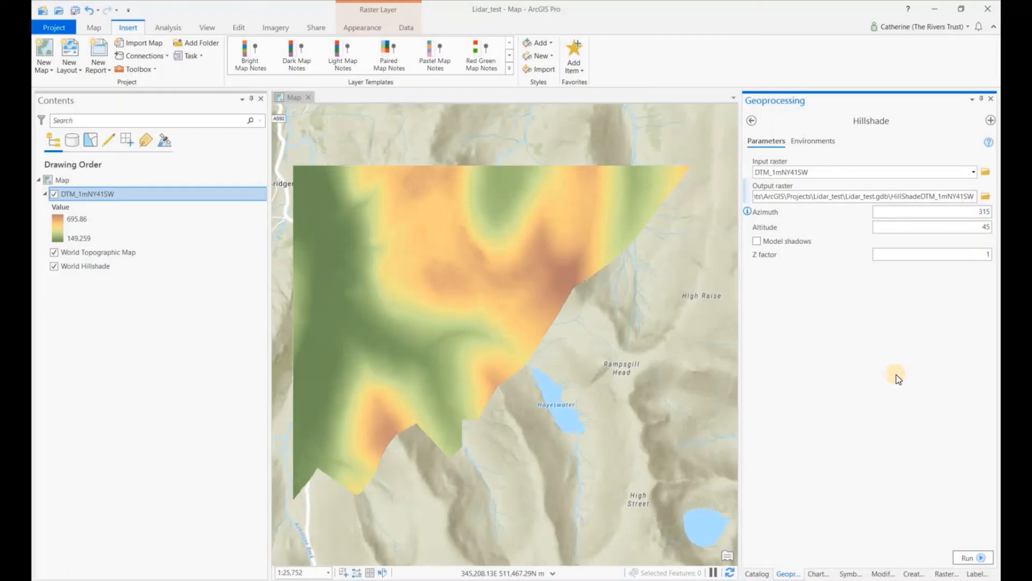
pyautogui.click(988, 562)
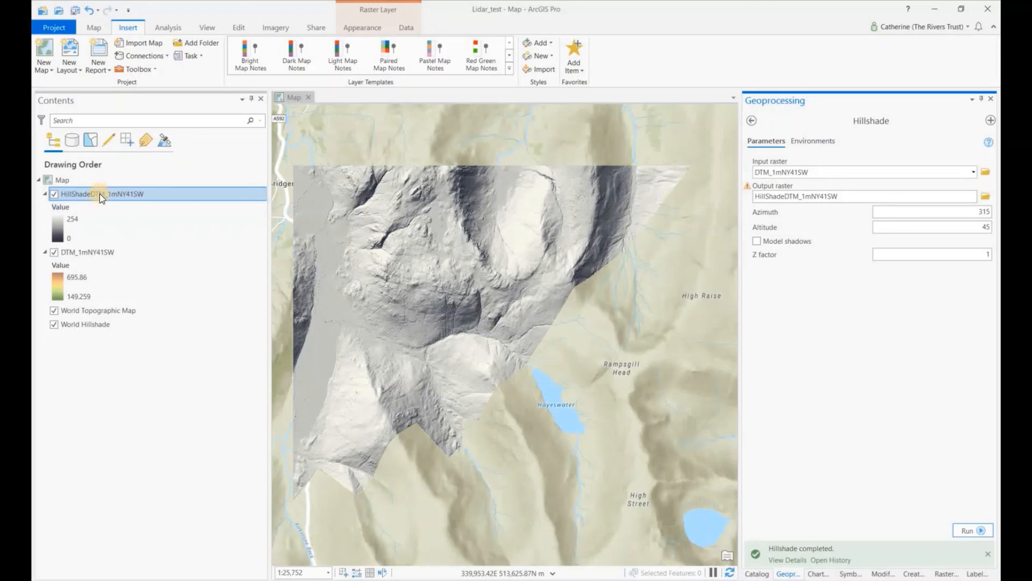
# Step: Move the hillshade layer below DTM_1mNY41SW in the drawing order and set the DTM layer's transparency to 30%
pyautogui.moveTo(104, 196); pyautogui.dragTo(96, 297)
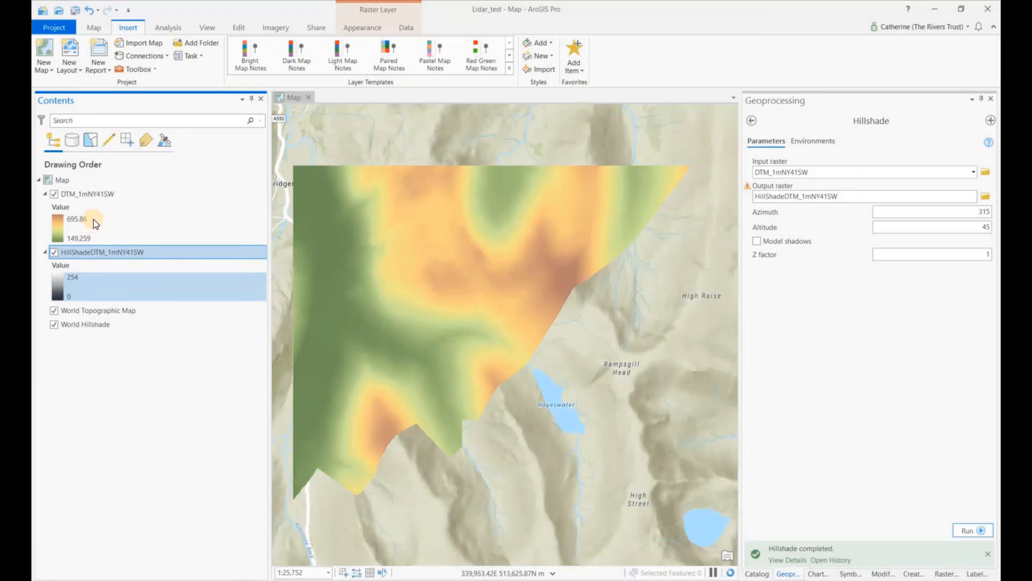
pyautogui.click(102, 196)
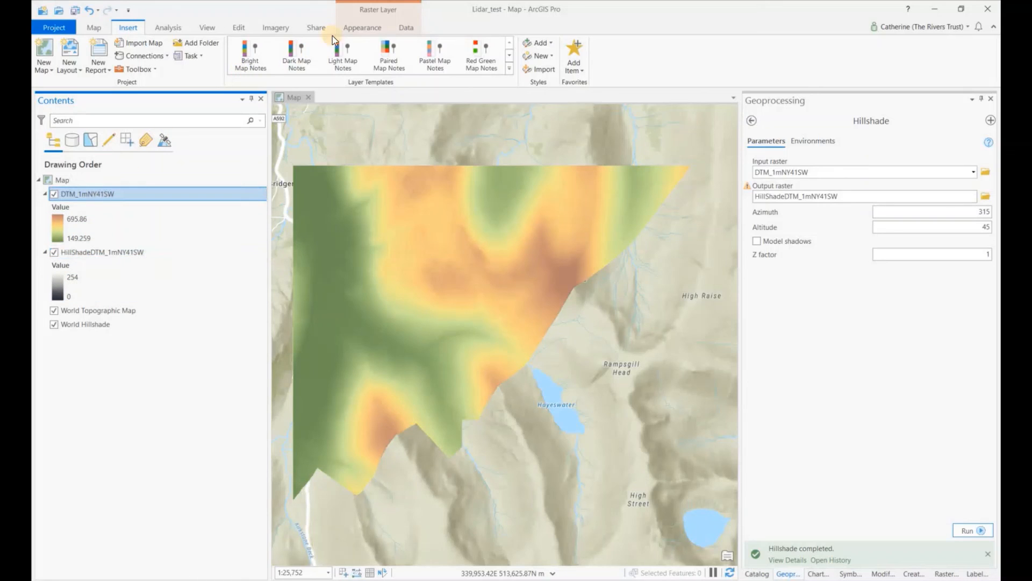
pyautogui.click(348, 28)
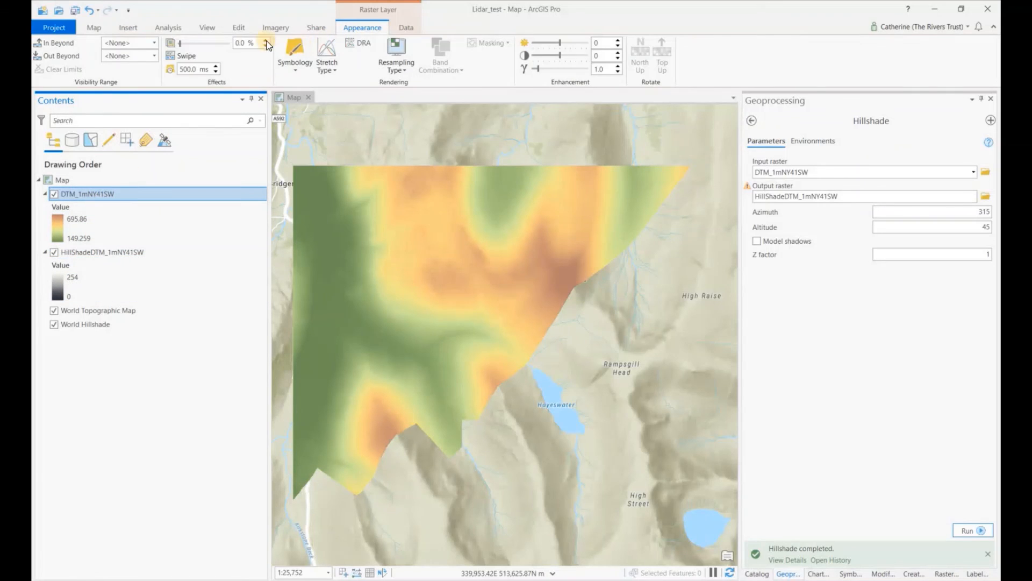
pyautogui.click(237, 42)
pyautogui.write('3')
pyautogui.press('Return')
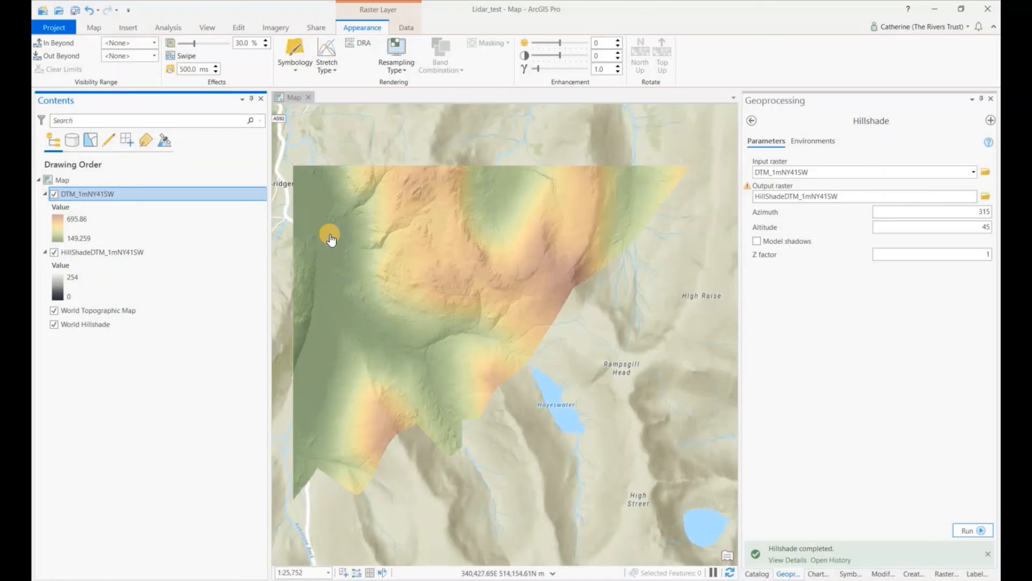
# Step: Set the DTM layer's transparency to 0% to compare the valley terrain without the hillshade effect, and return it to 30%
pyautogui.scroll(3, 330, 239)
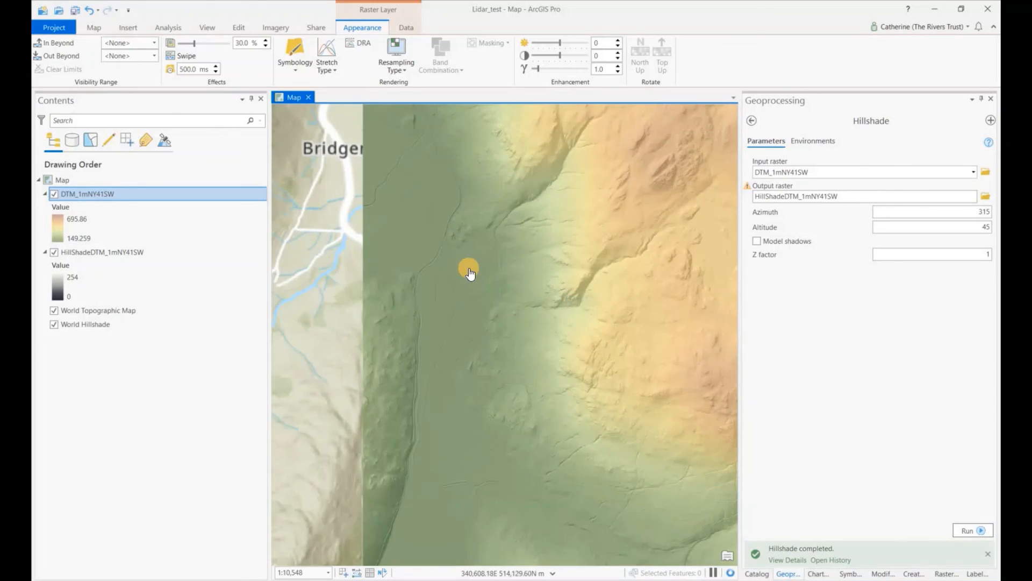
pyautogui.scroll(2, 469, 273)
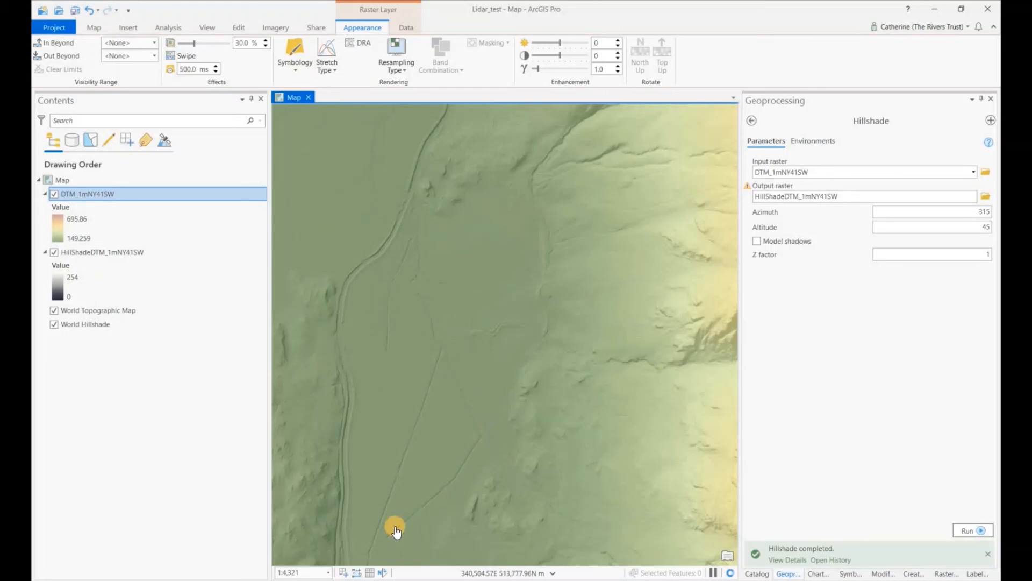
pyautogui.click(83, 221)
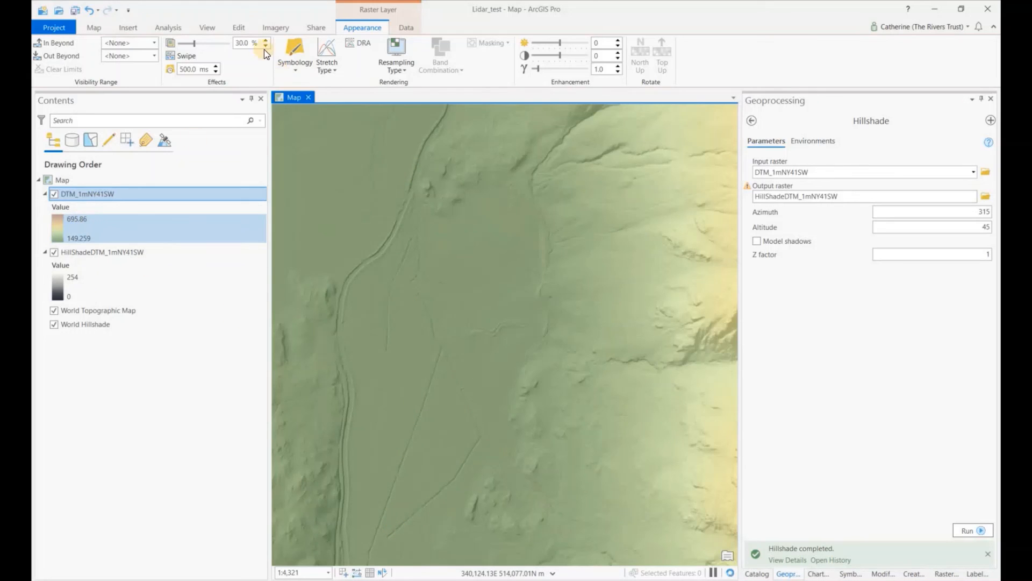
pyautogui.click(241, 43)
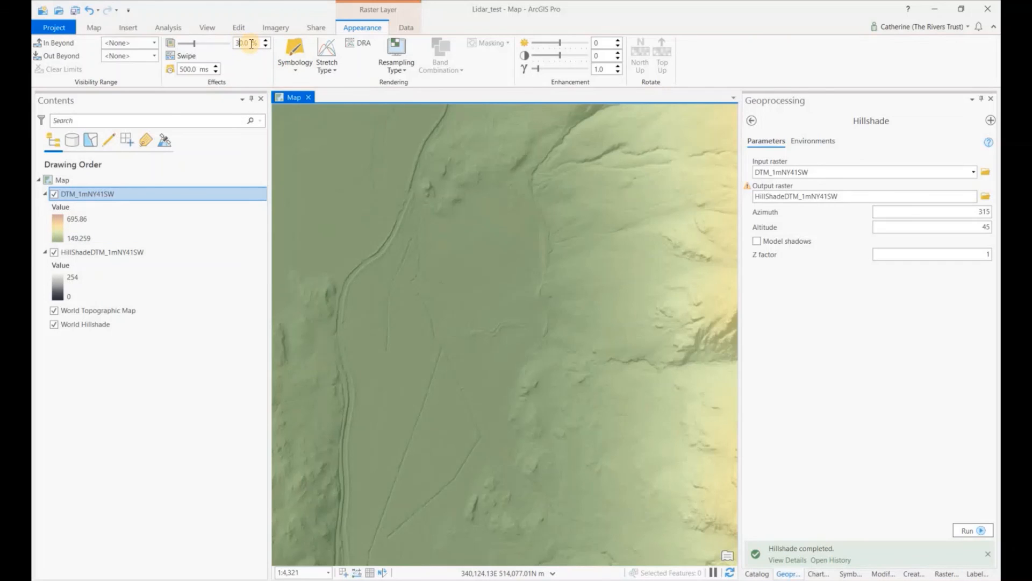
pyautogui.write('0')
pyautogui.press('Return')
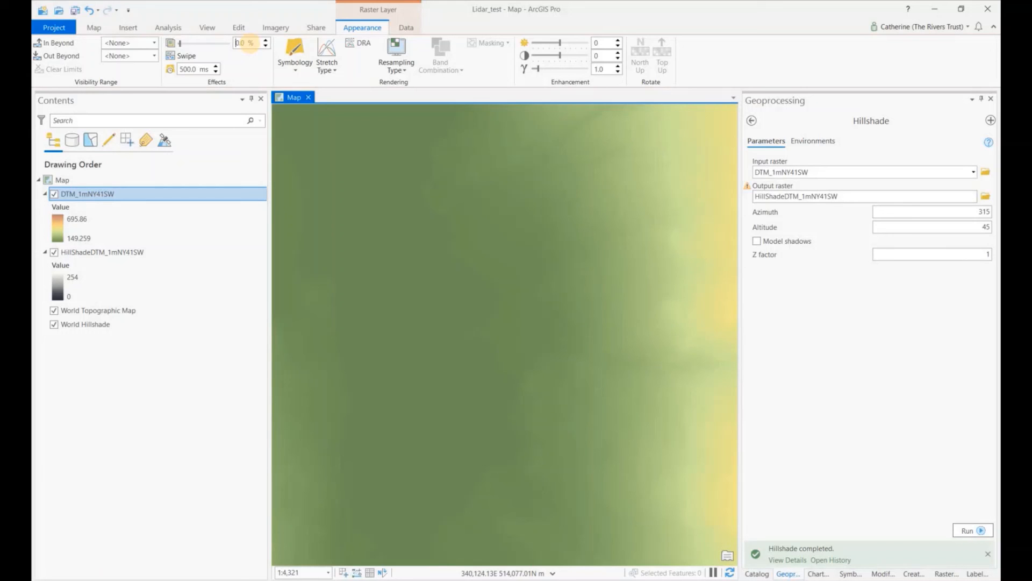
pyautogui.hotkey('ctrl', 'z')
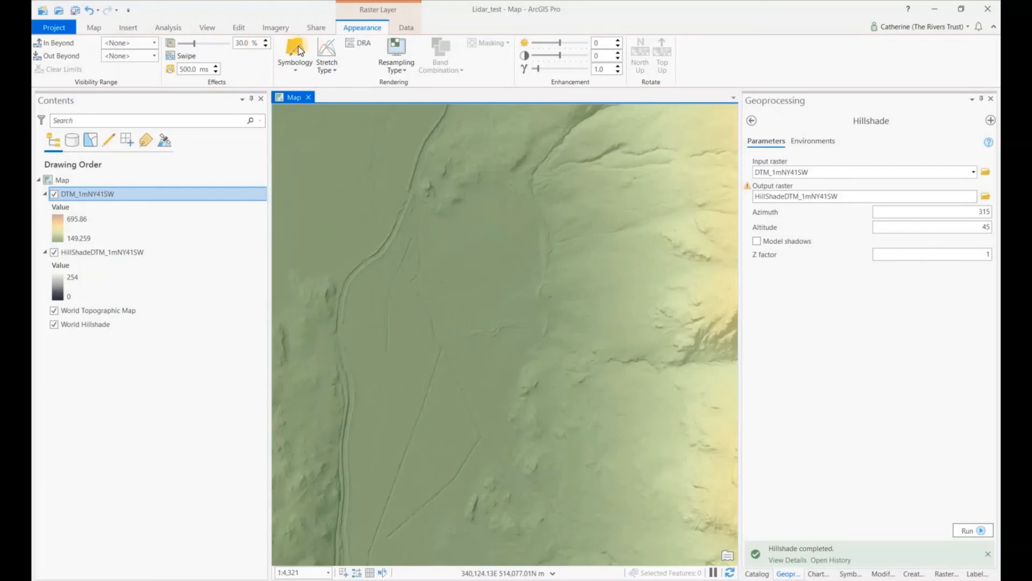
pyautogui.click(476, 93)
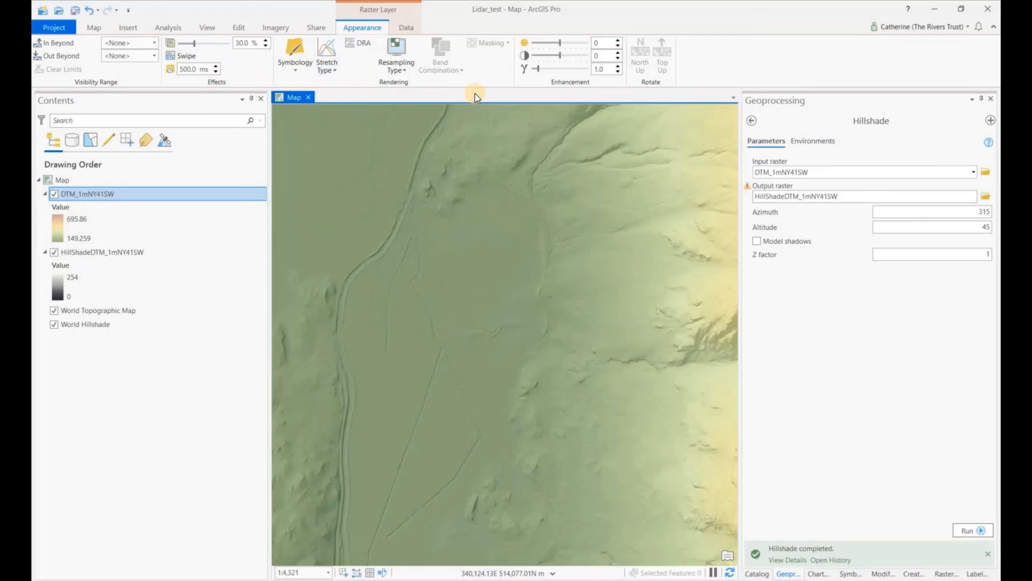